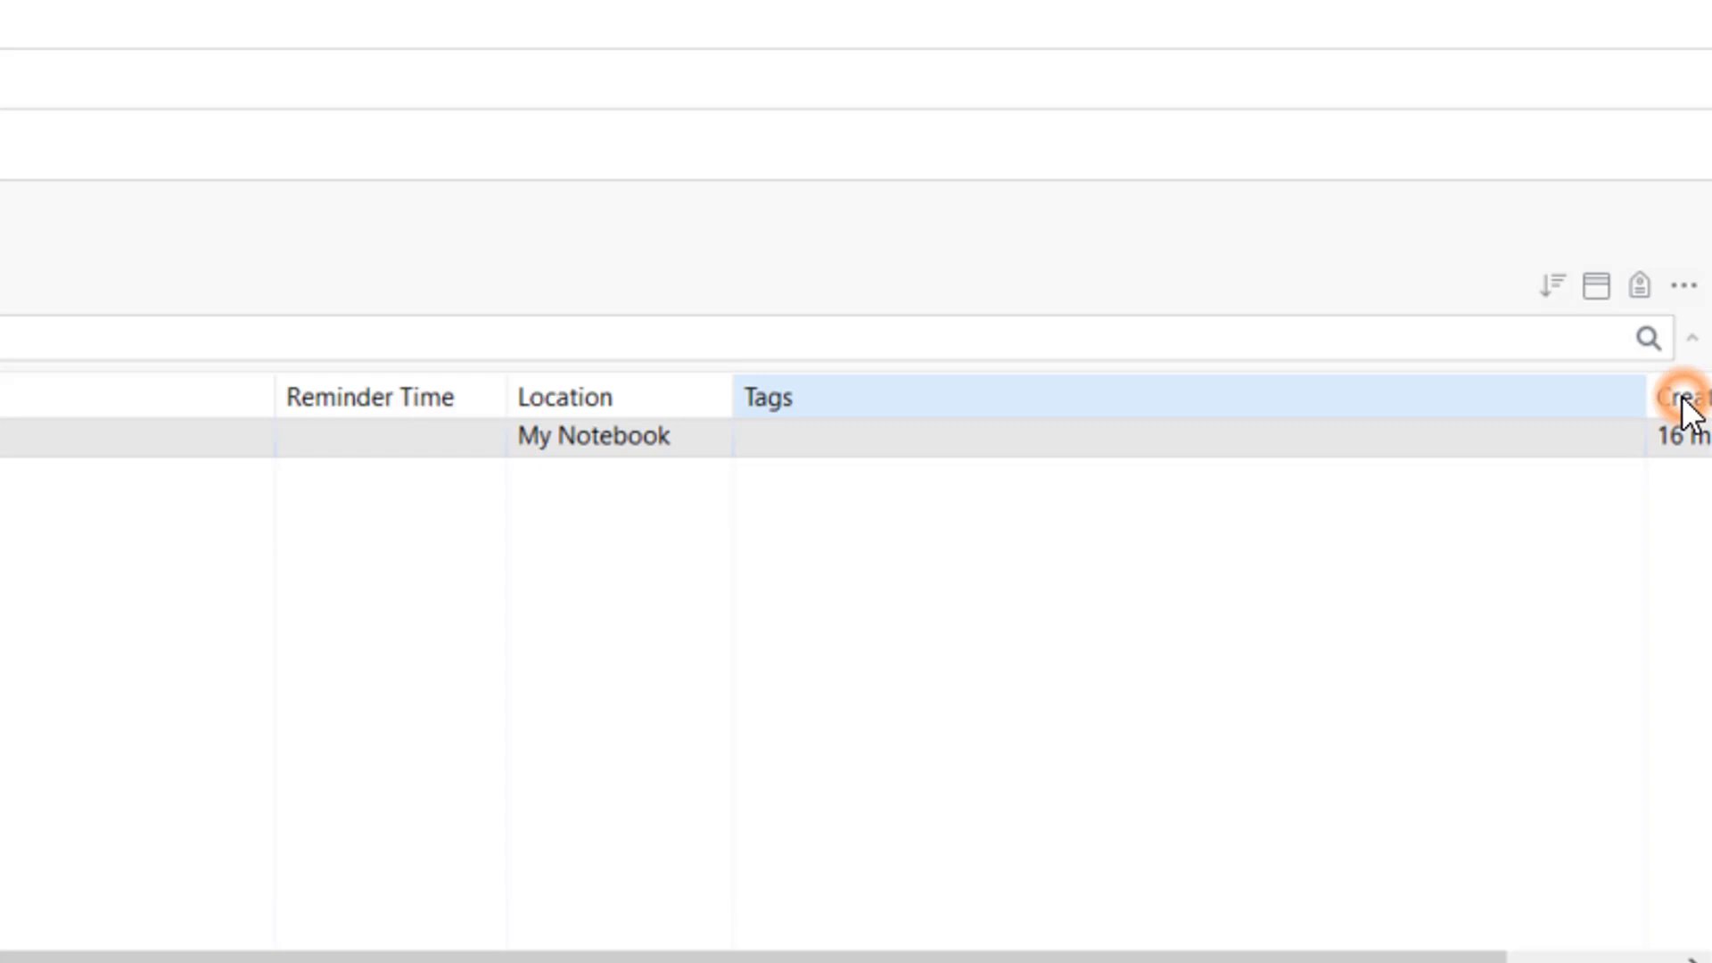
Step: Delete the untitled note from the list of all notes
left_click(628, 206)
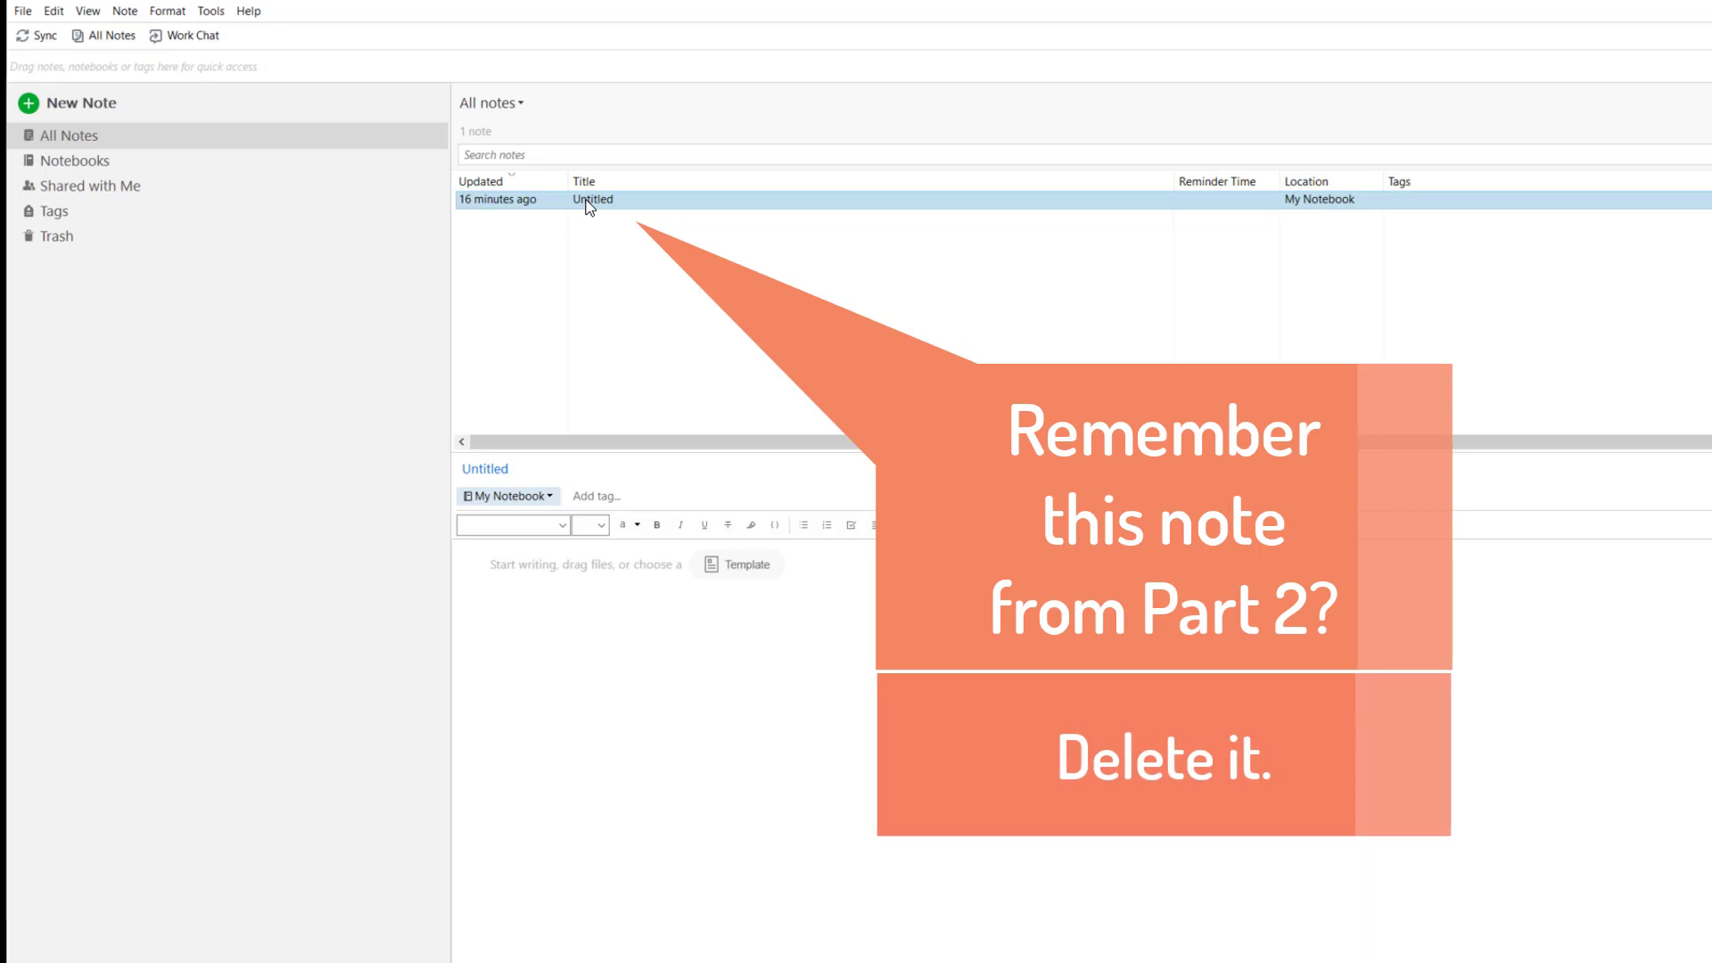
key("Delete")
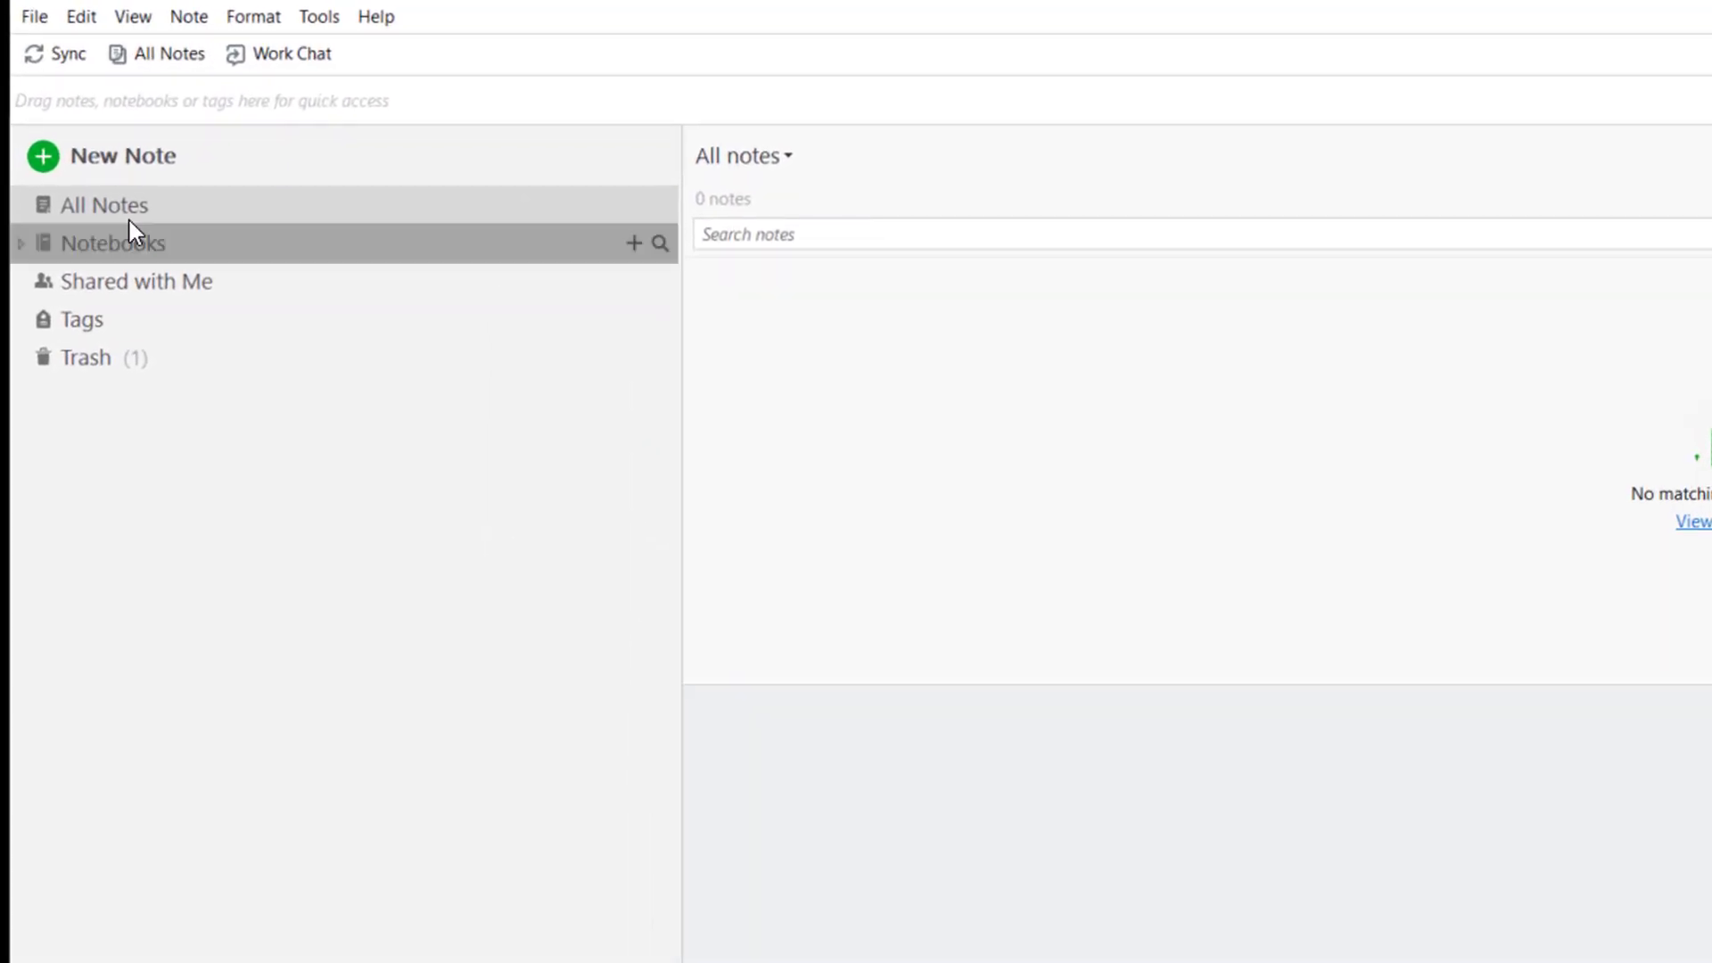
Step: Expand the notebook list and create a new notebook named "1. Site Diary"
left_click(101, 241)
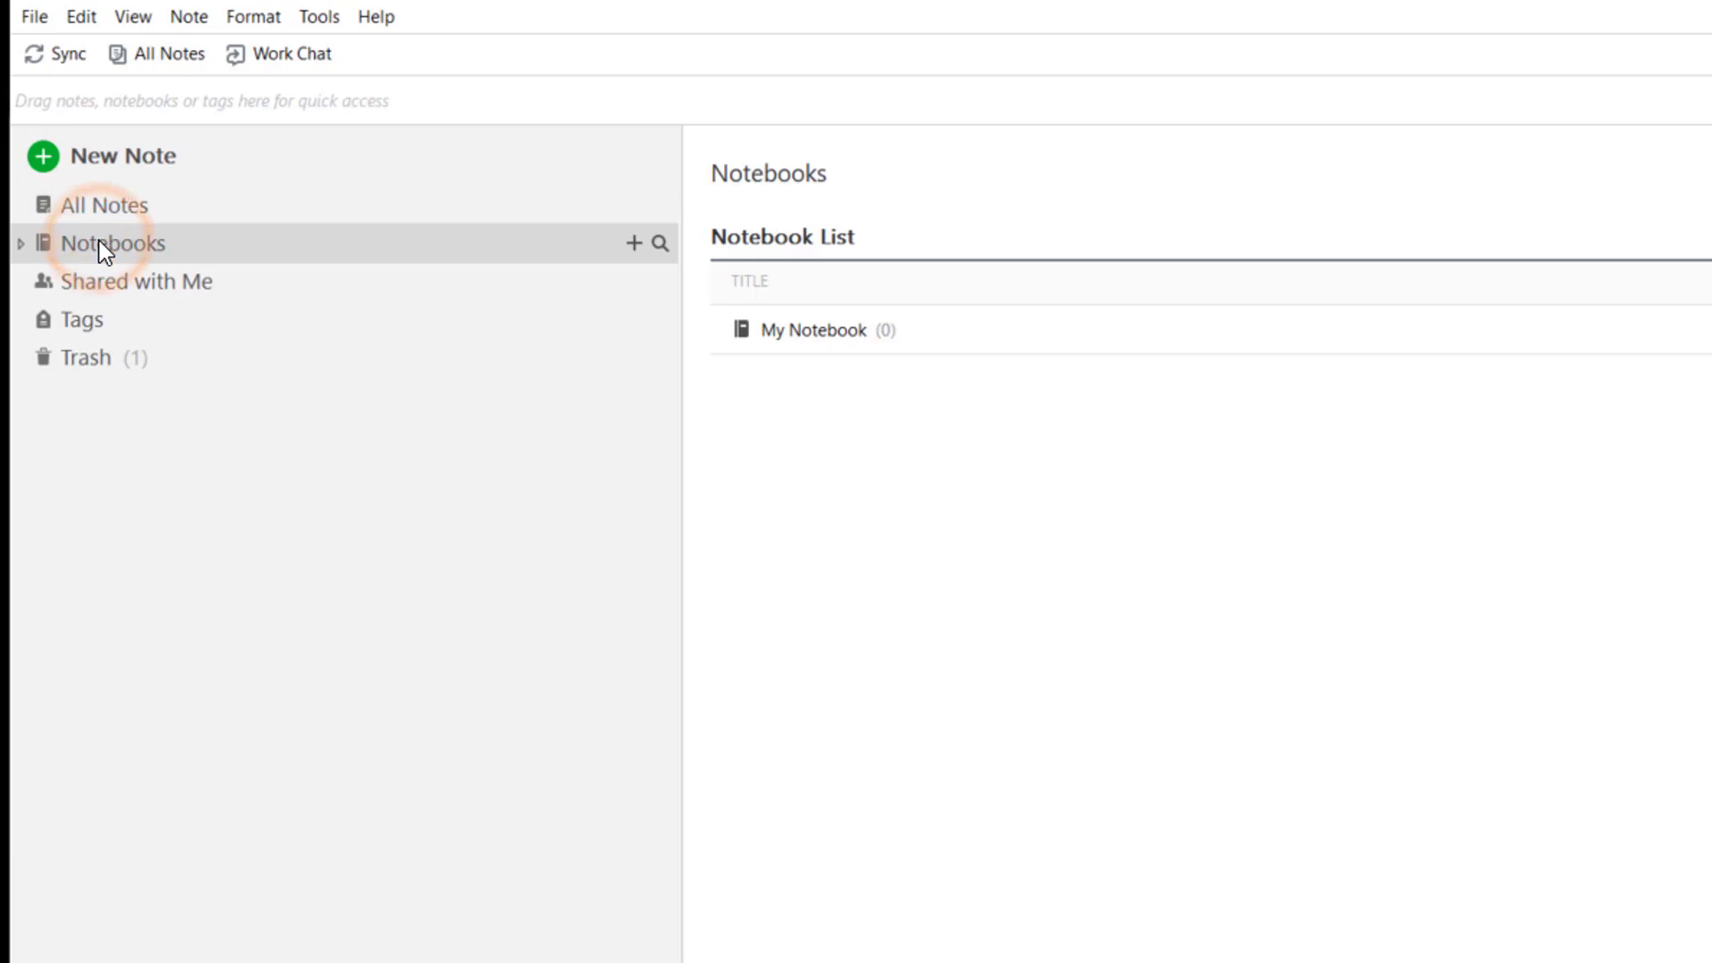
left_click(21, 244)
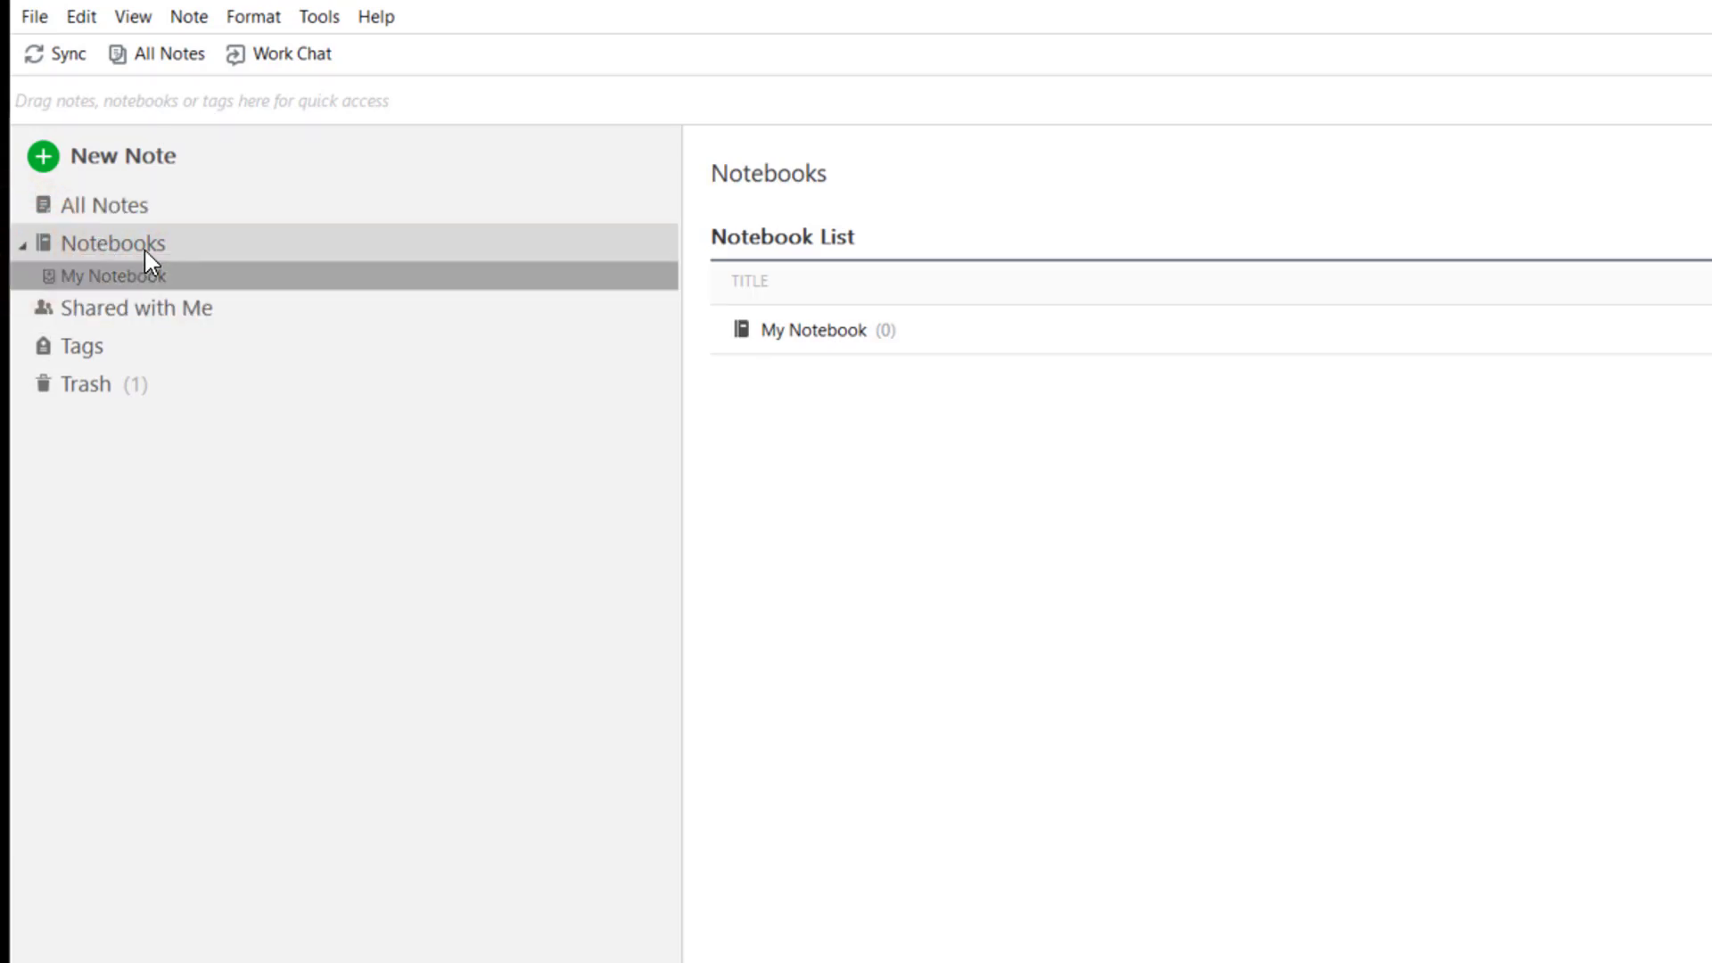
mouse_move(635, 244)
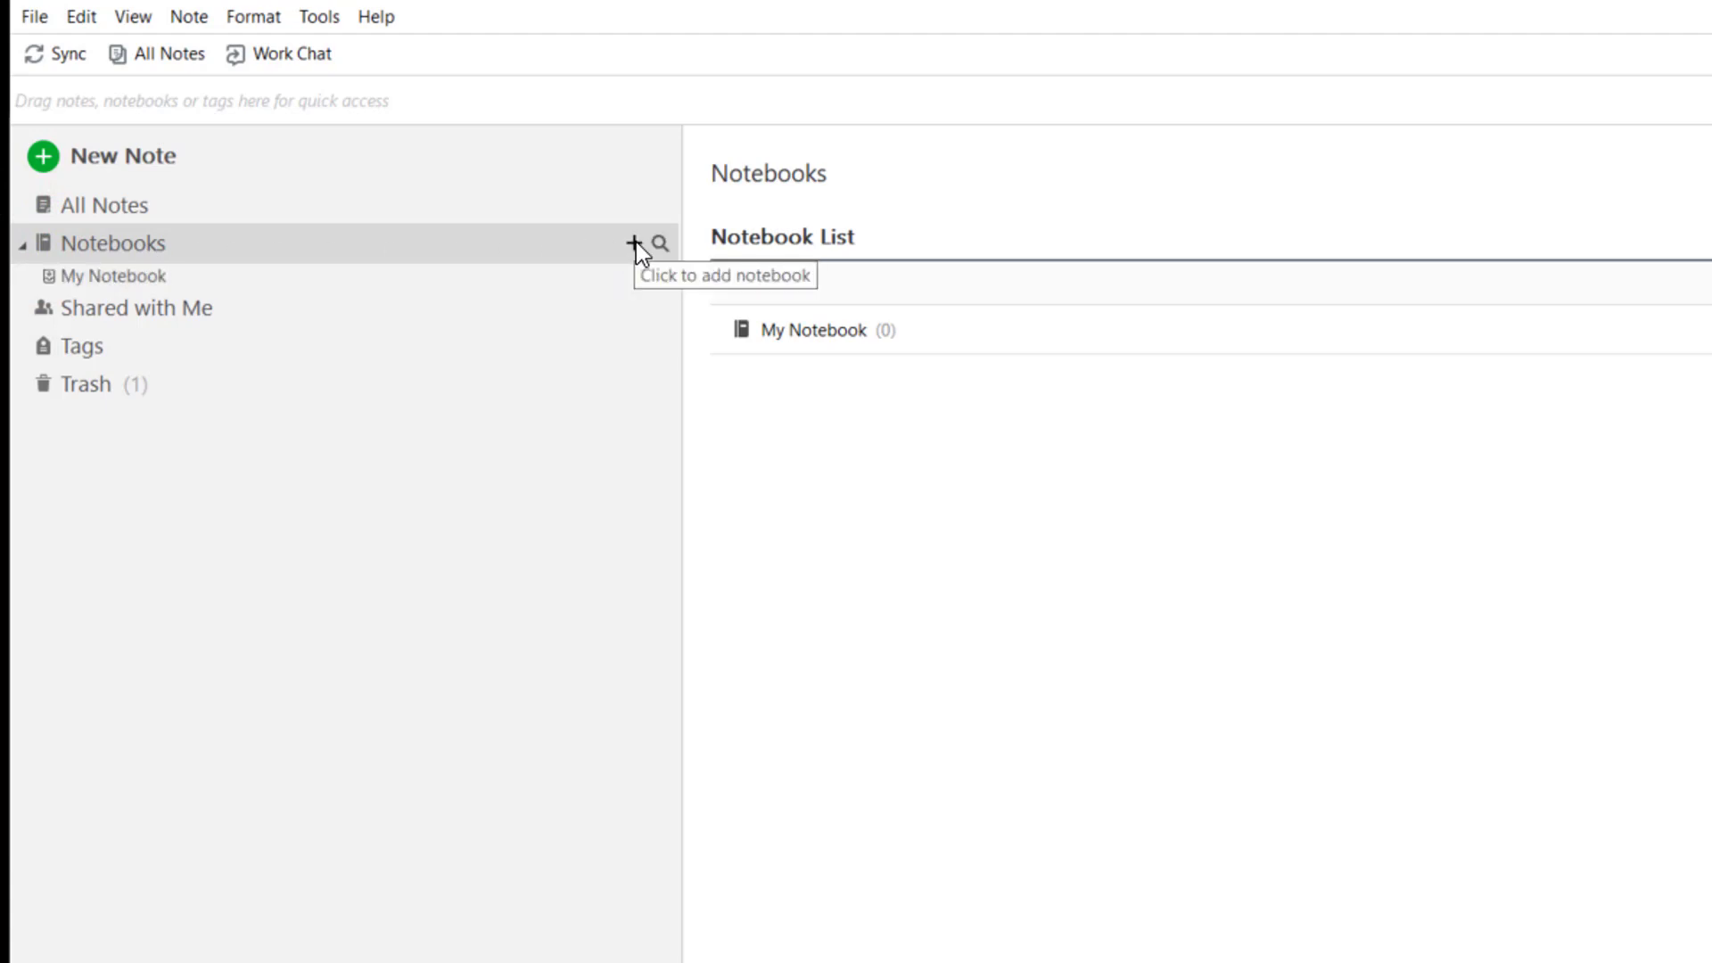
left_click(634, 242)
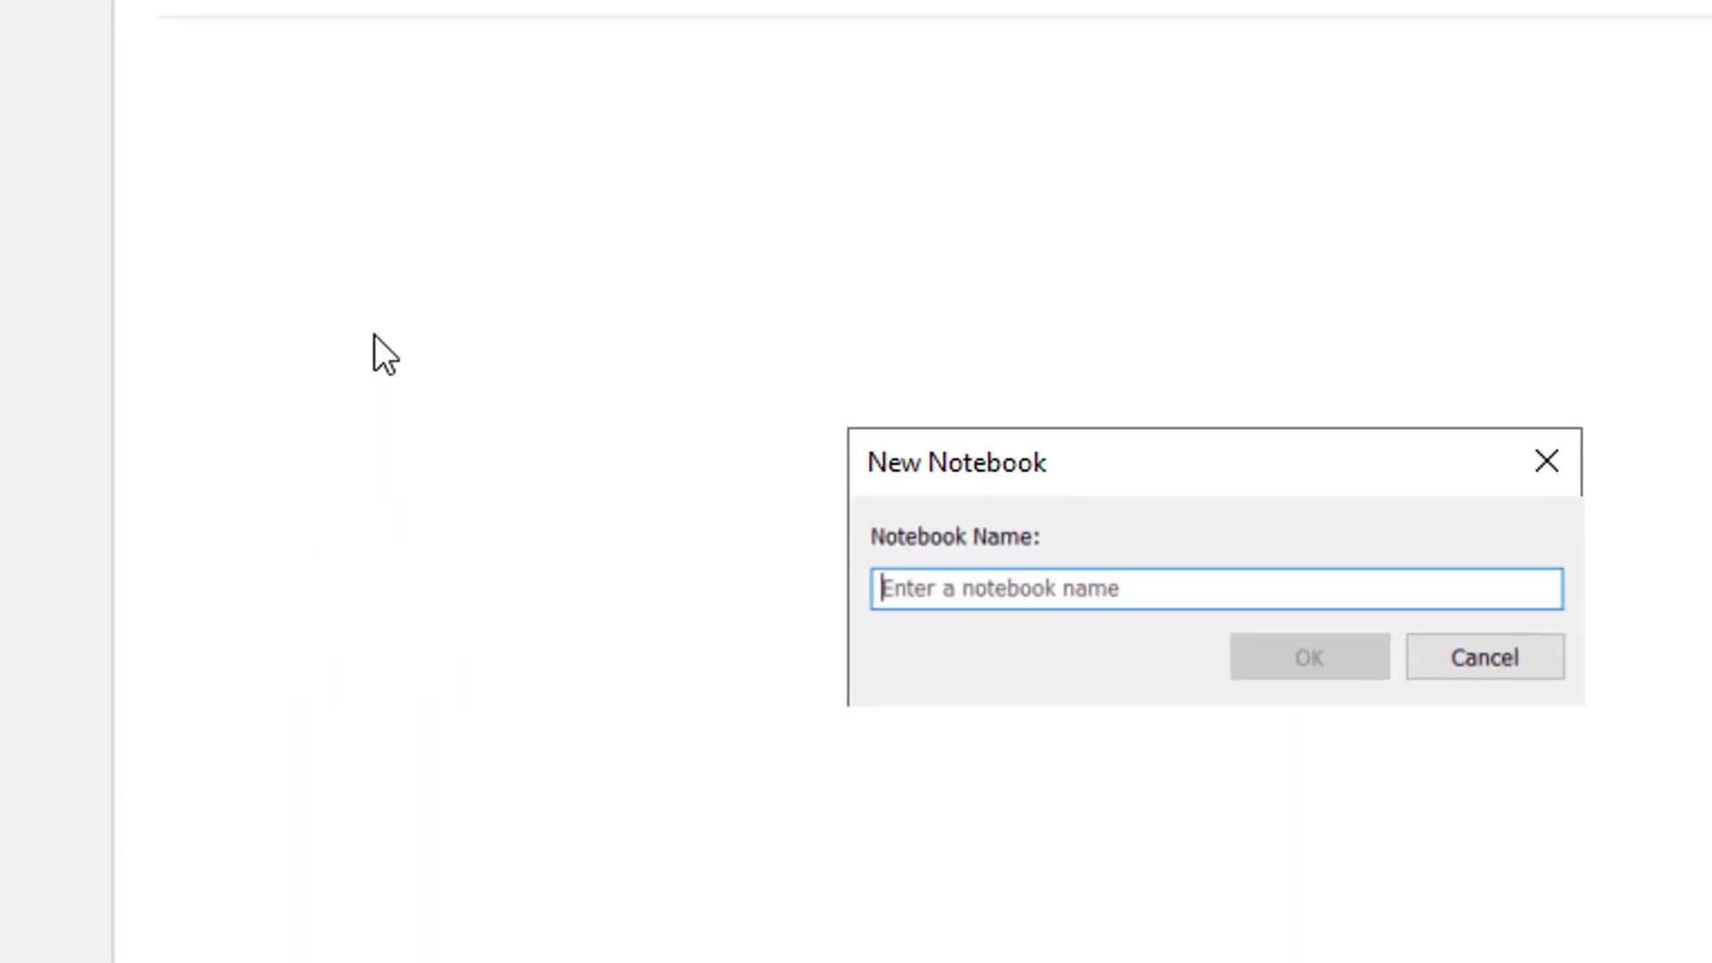
type("1. Site ")
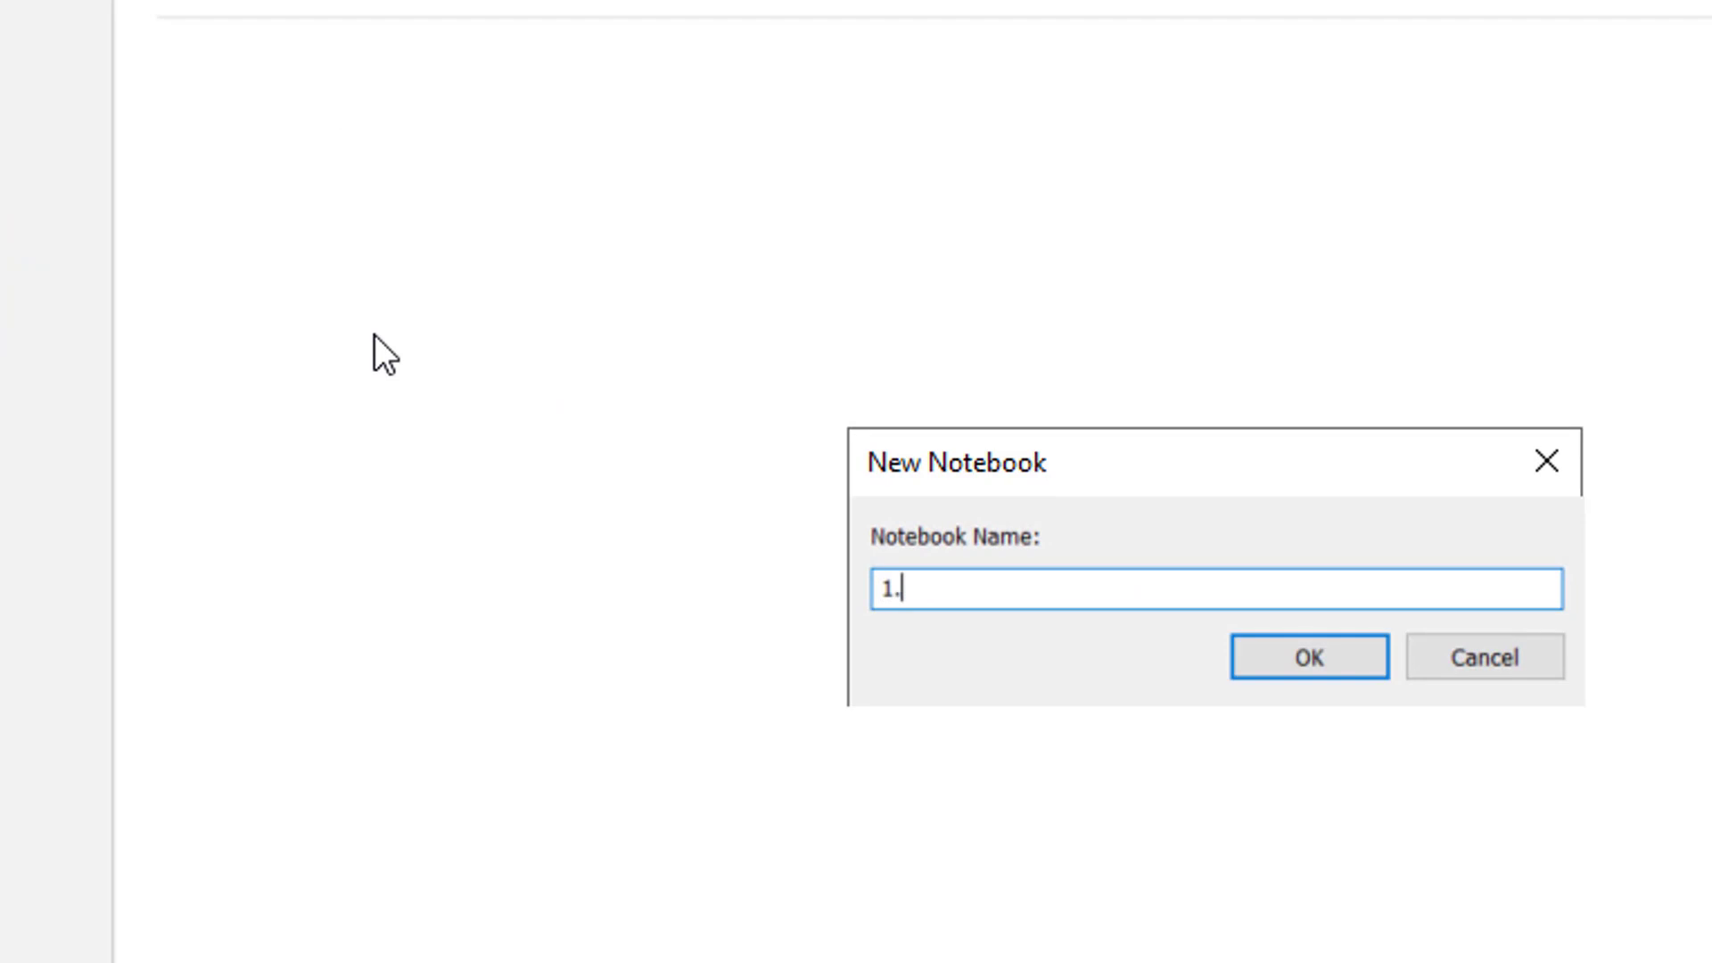
type("Diary")
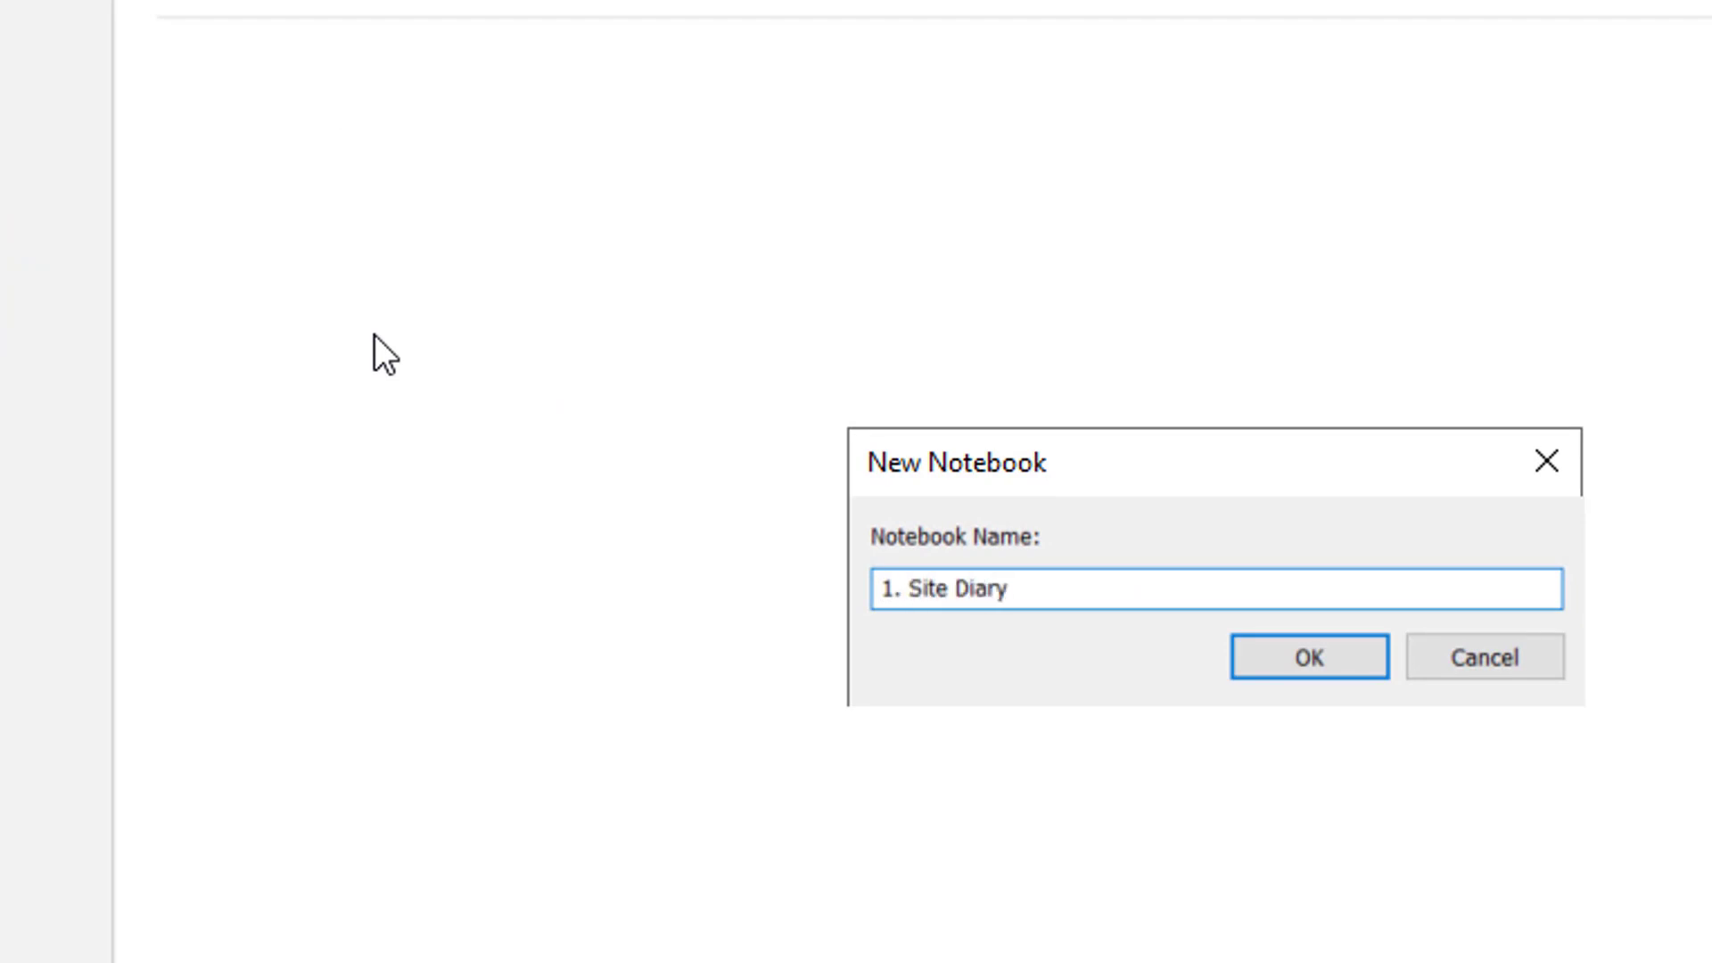
key("Return")
Step: Create a second notebook named "2. Filed Site Diary"
left_click(215, 251)
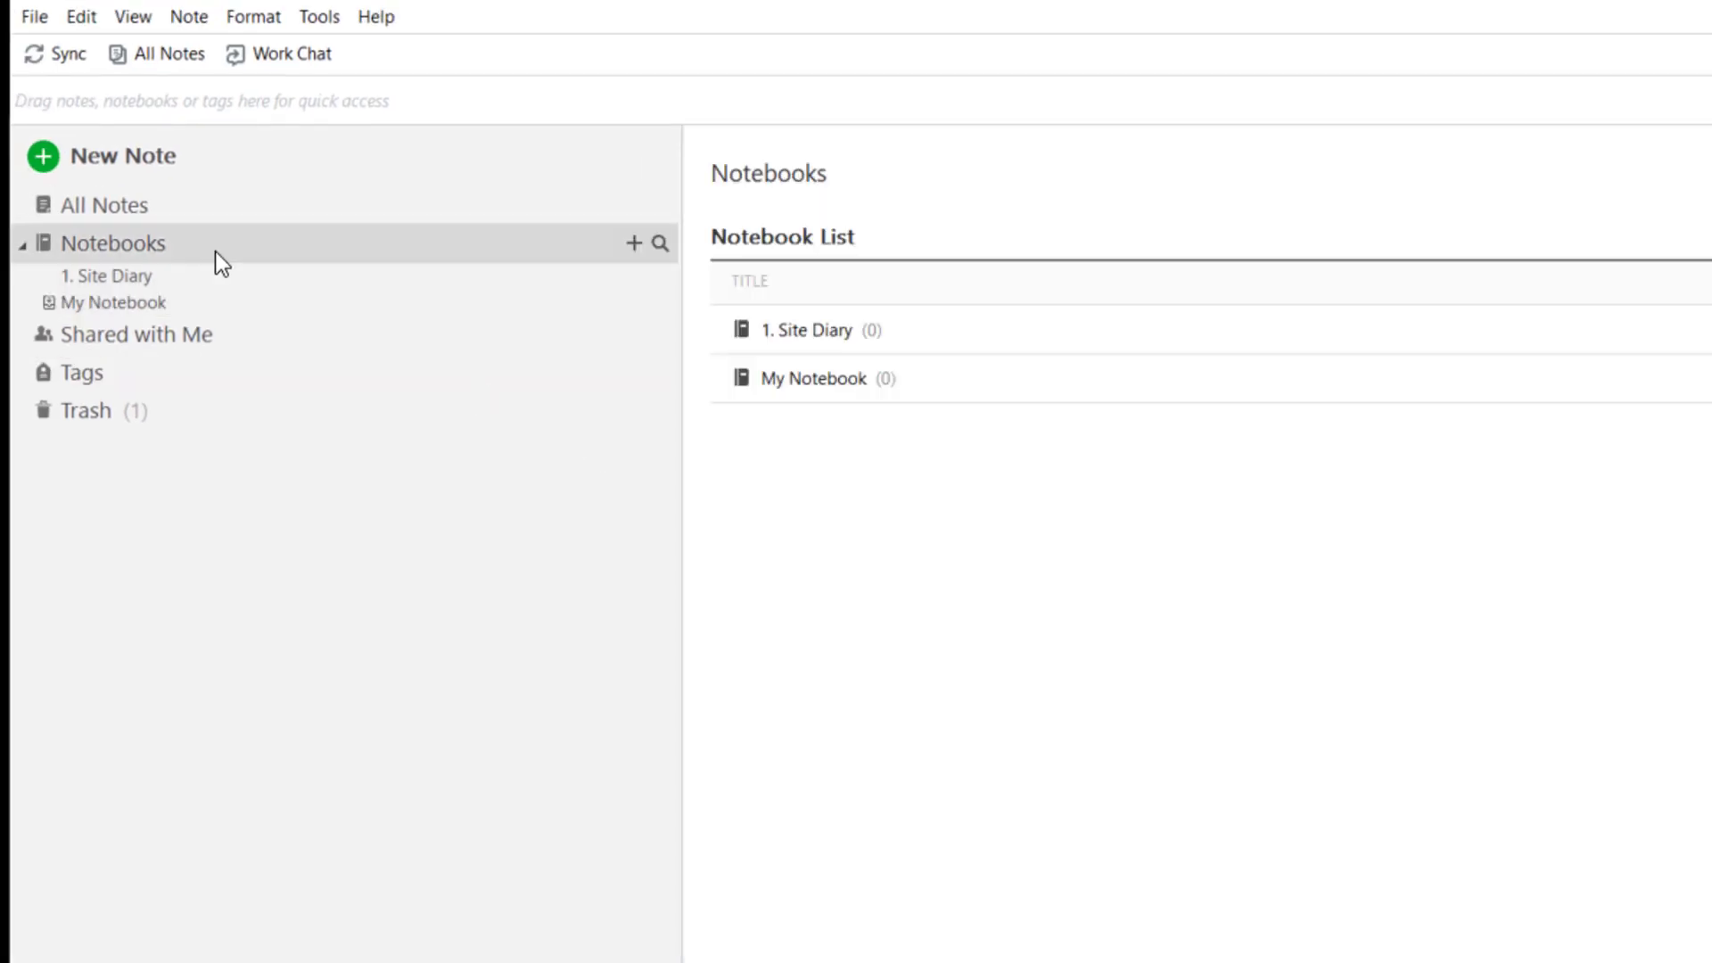
left_click(633, 243)
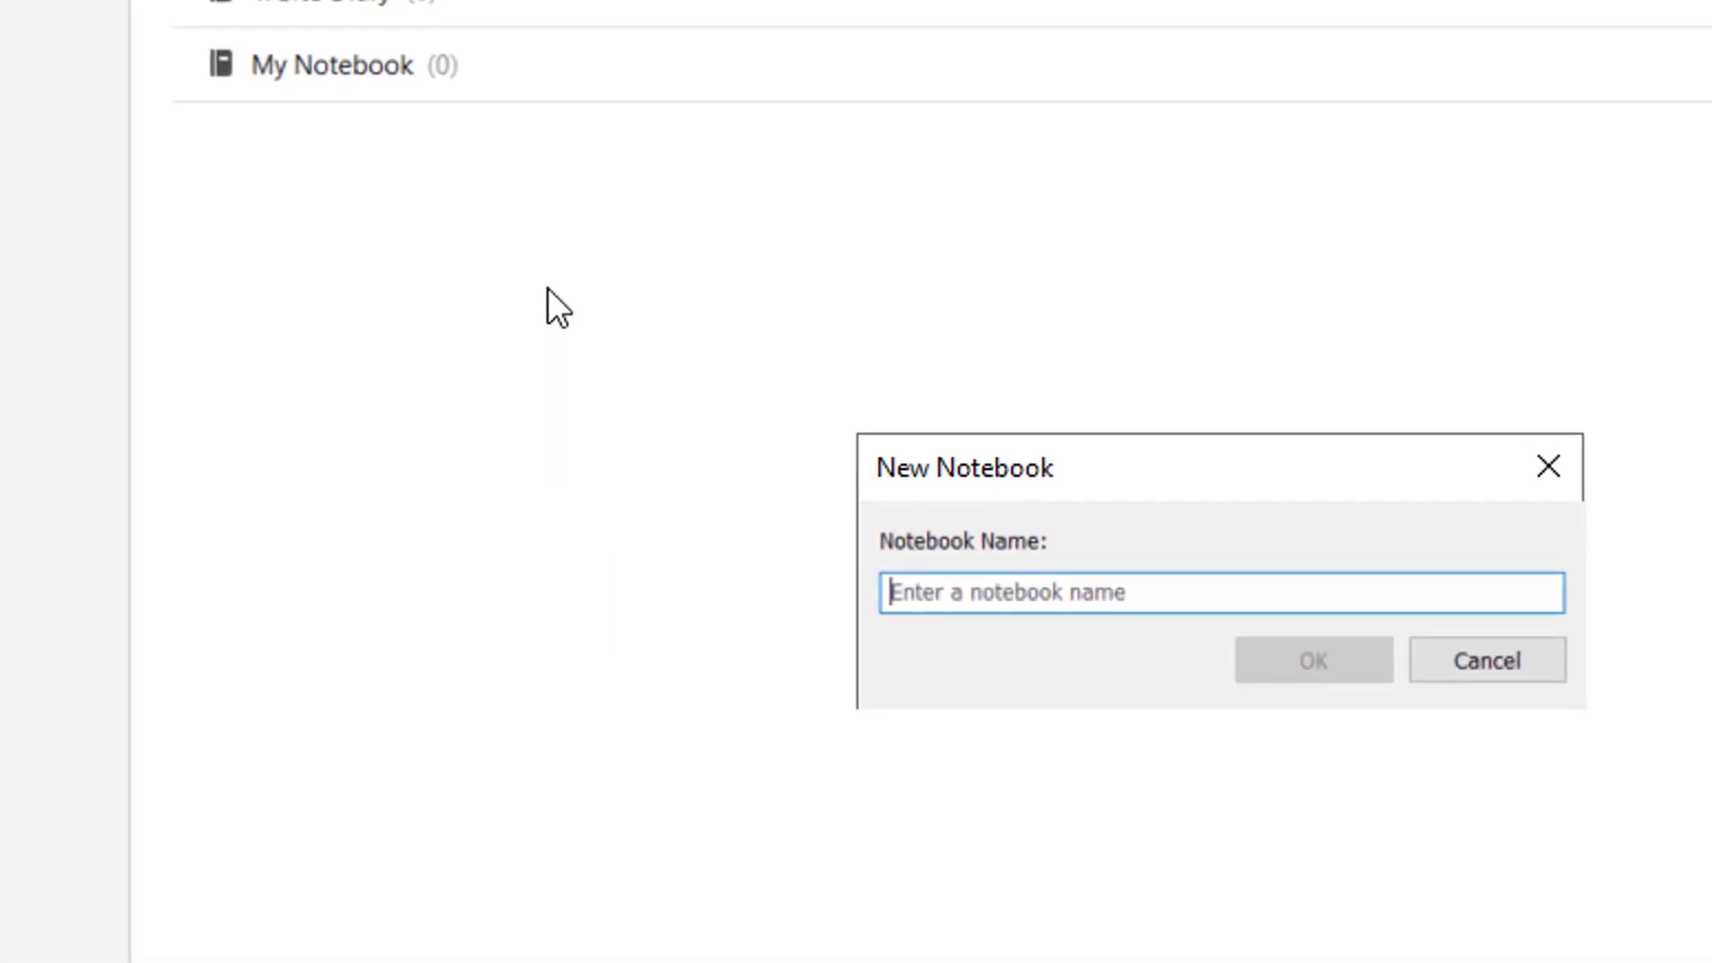
type("2. Filed Site Dia")
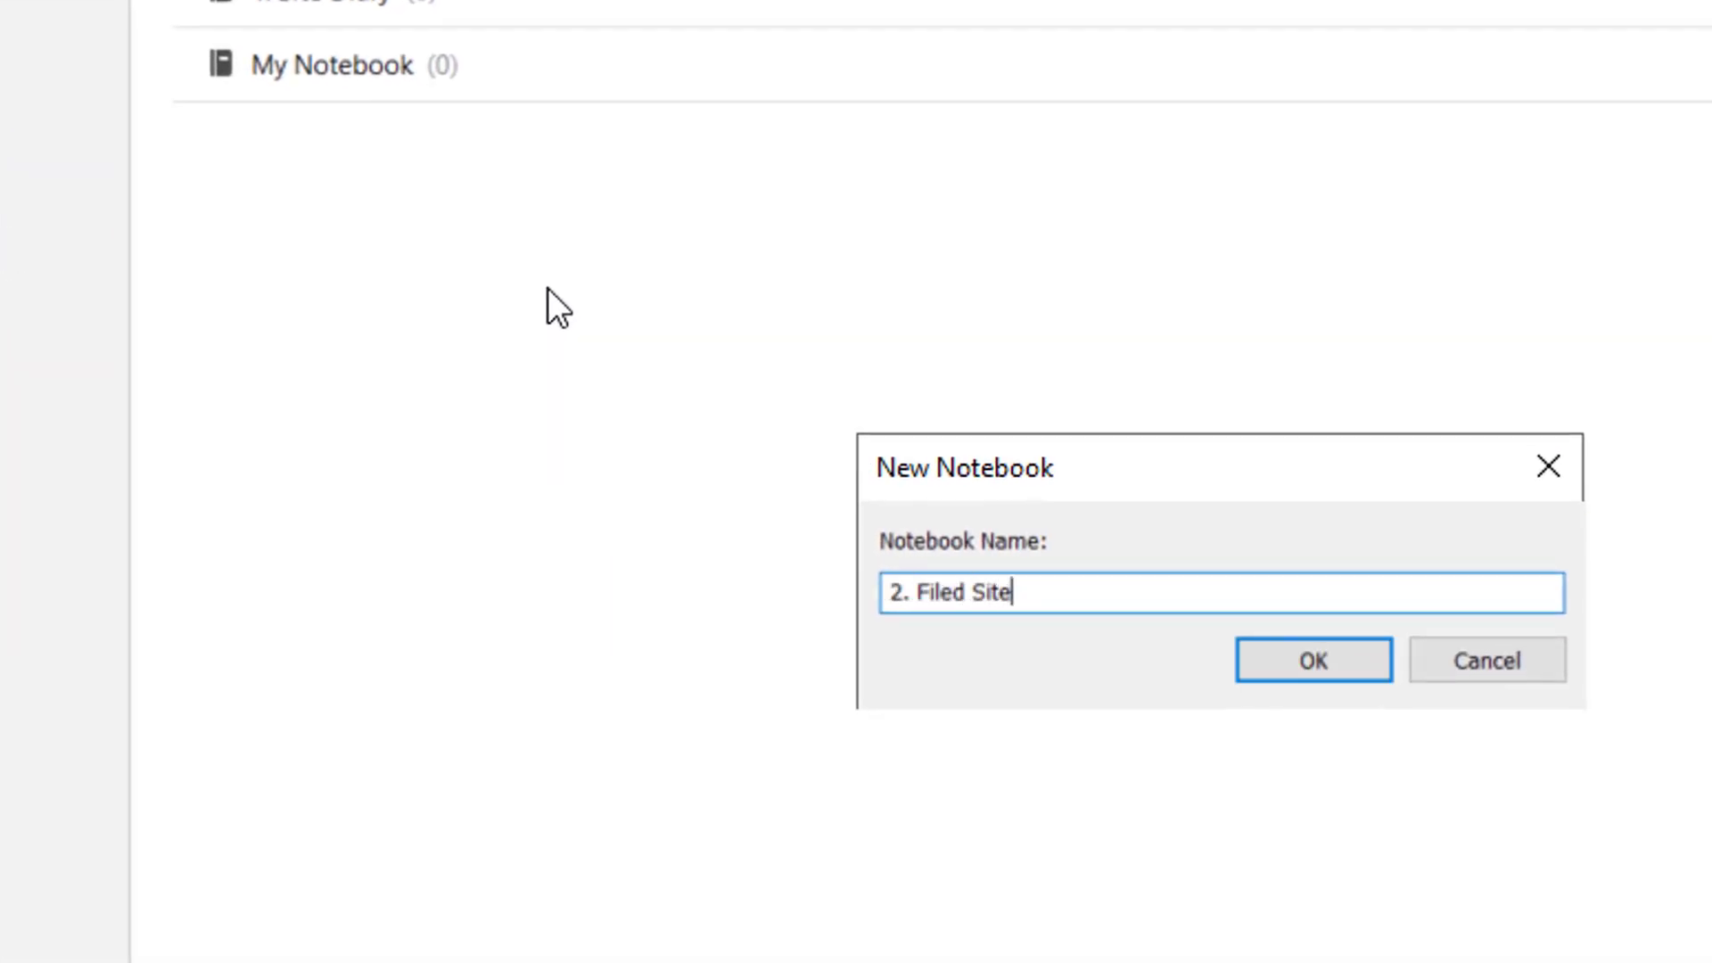
type("ry")
key("Return")
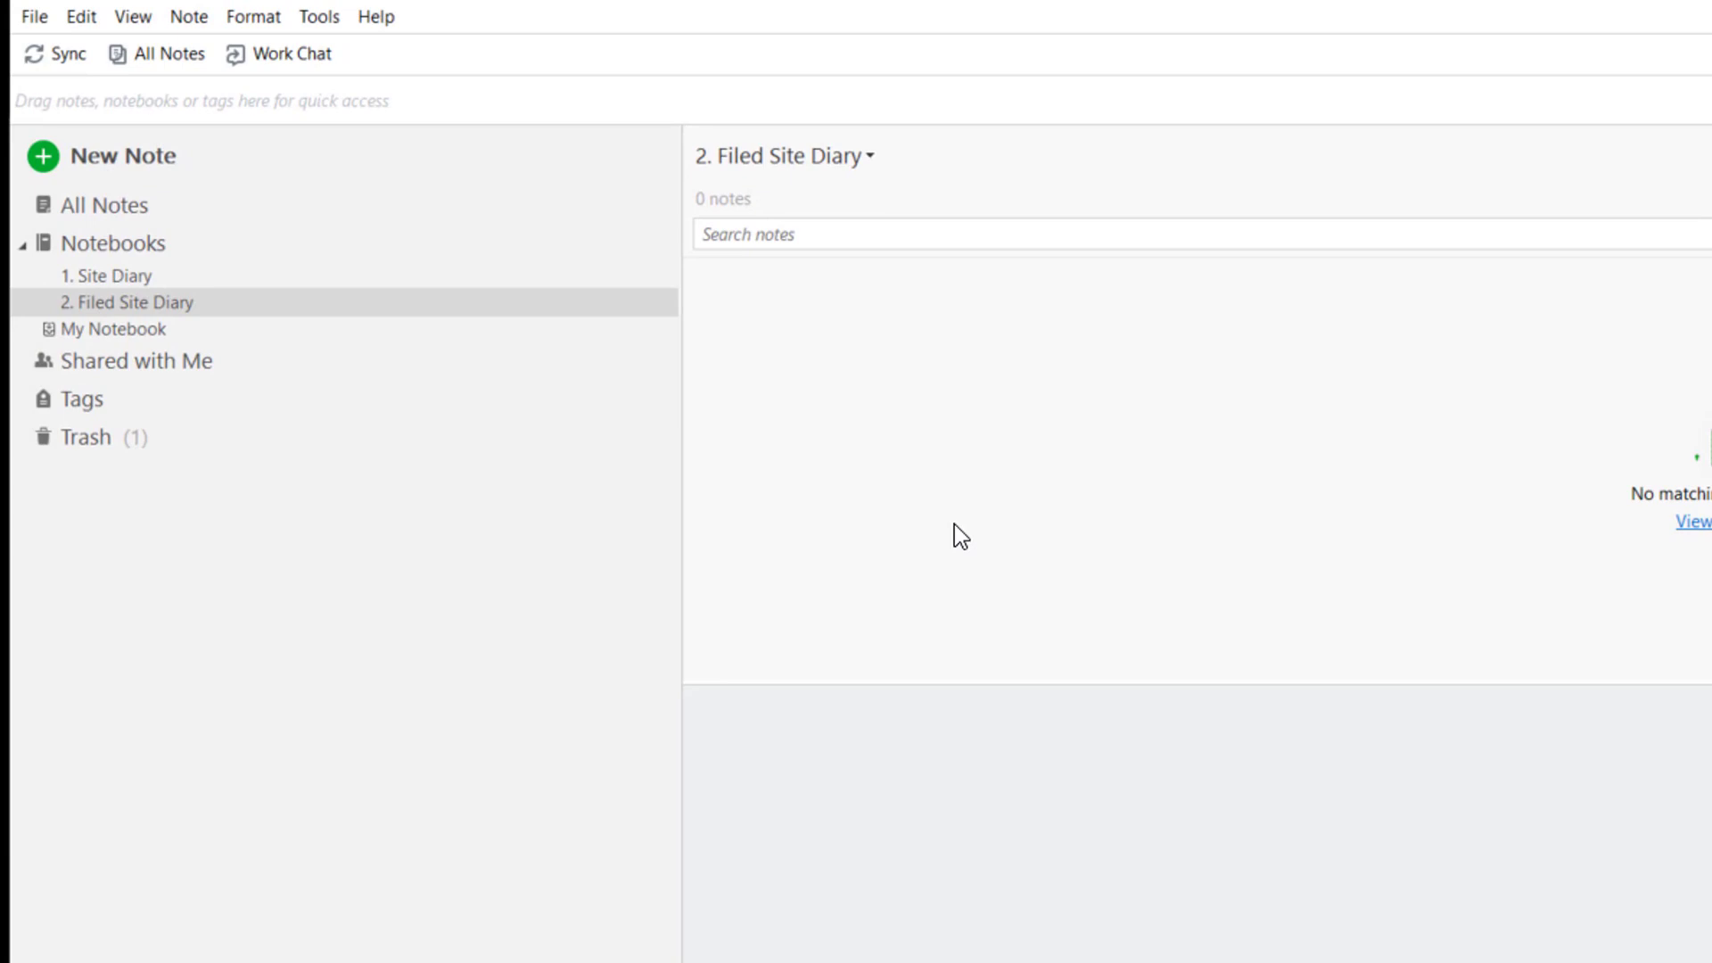
Step: Style the "1. Site Diary" notebook name as bold and underlined in green
right_click(123, 271)
left_click(204, 383)
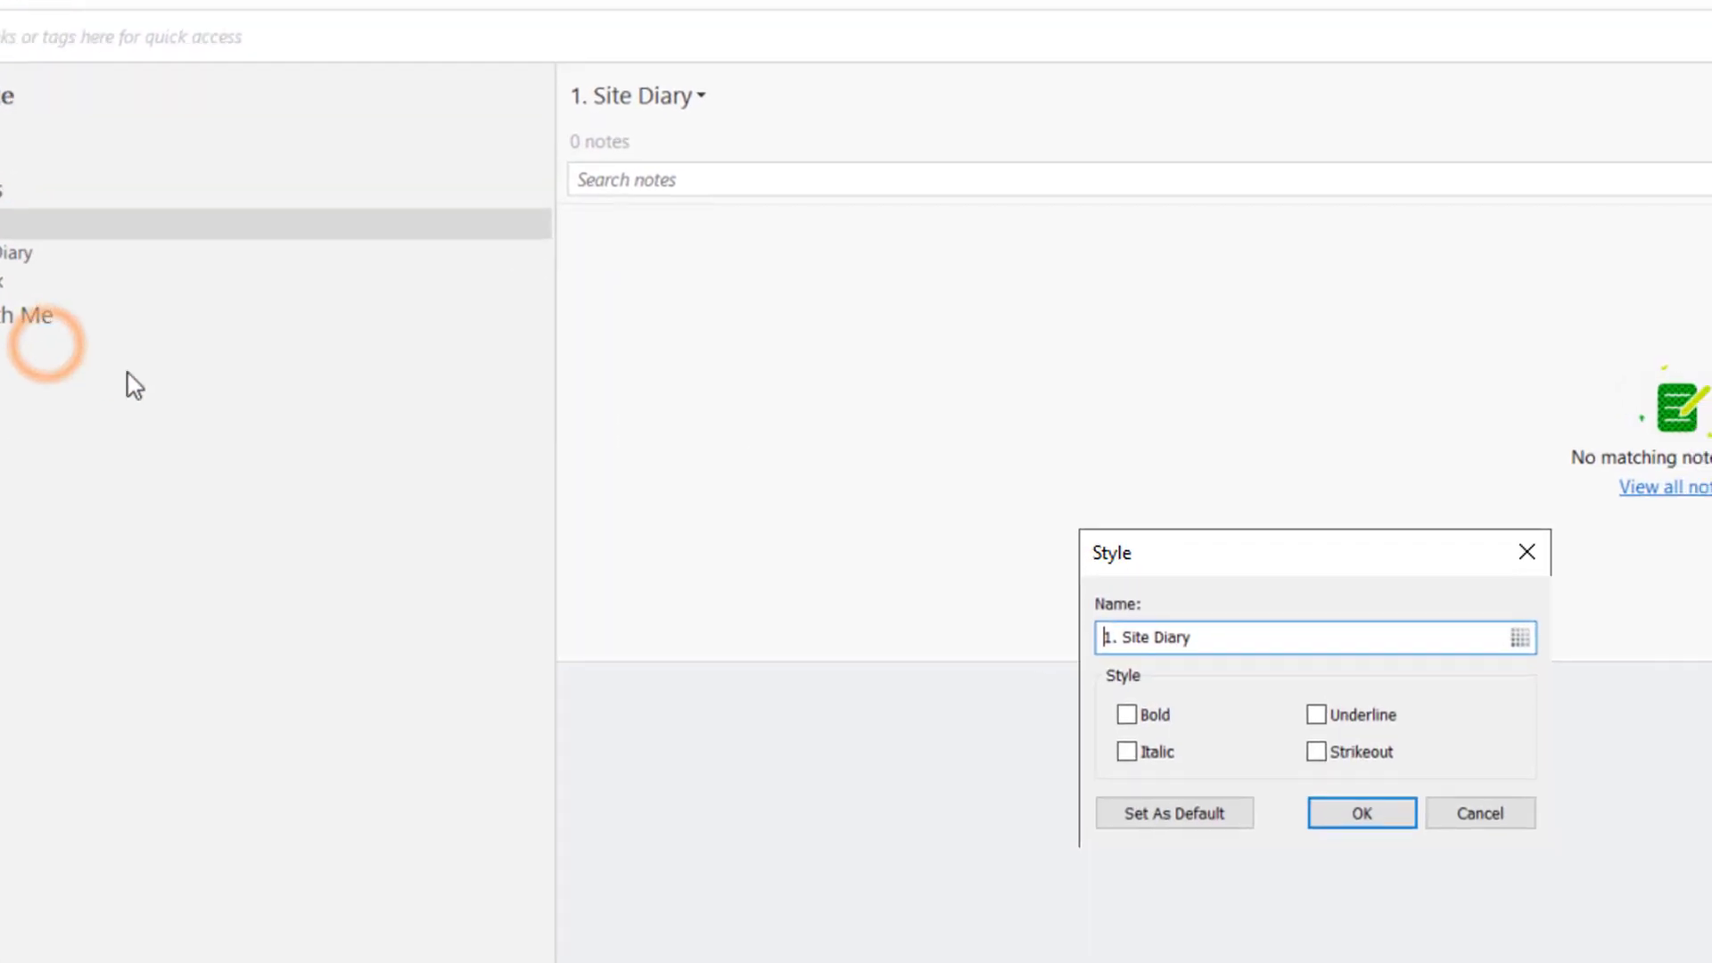
left_click(1214, 733)
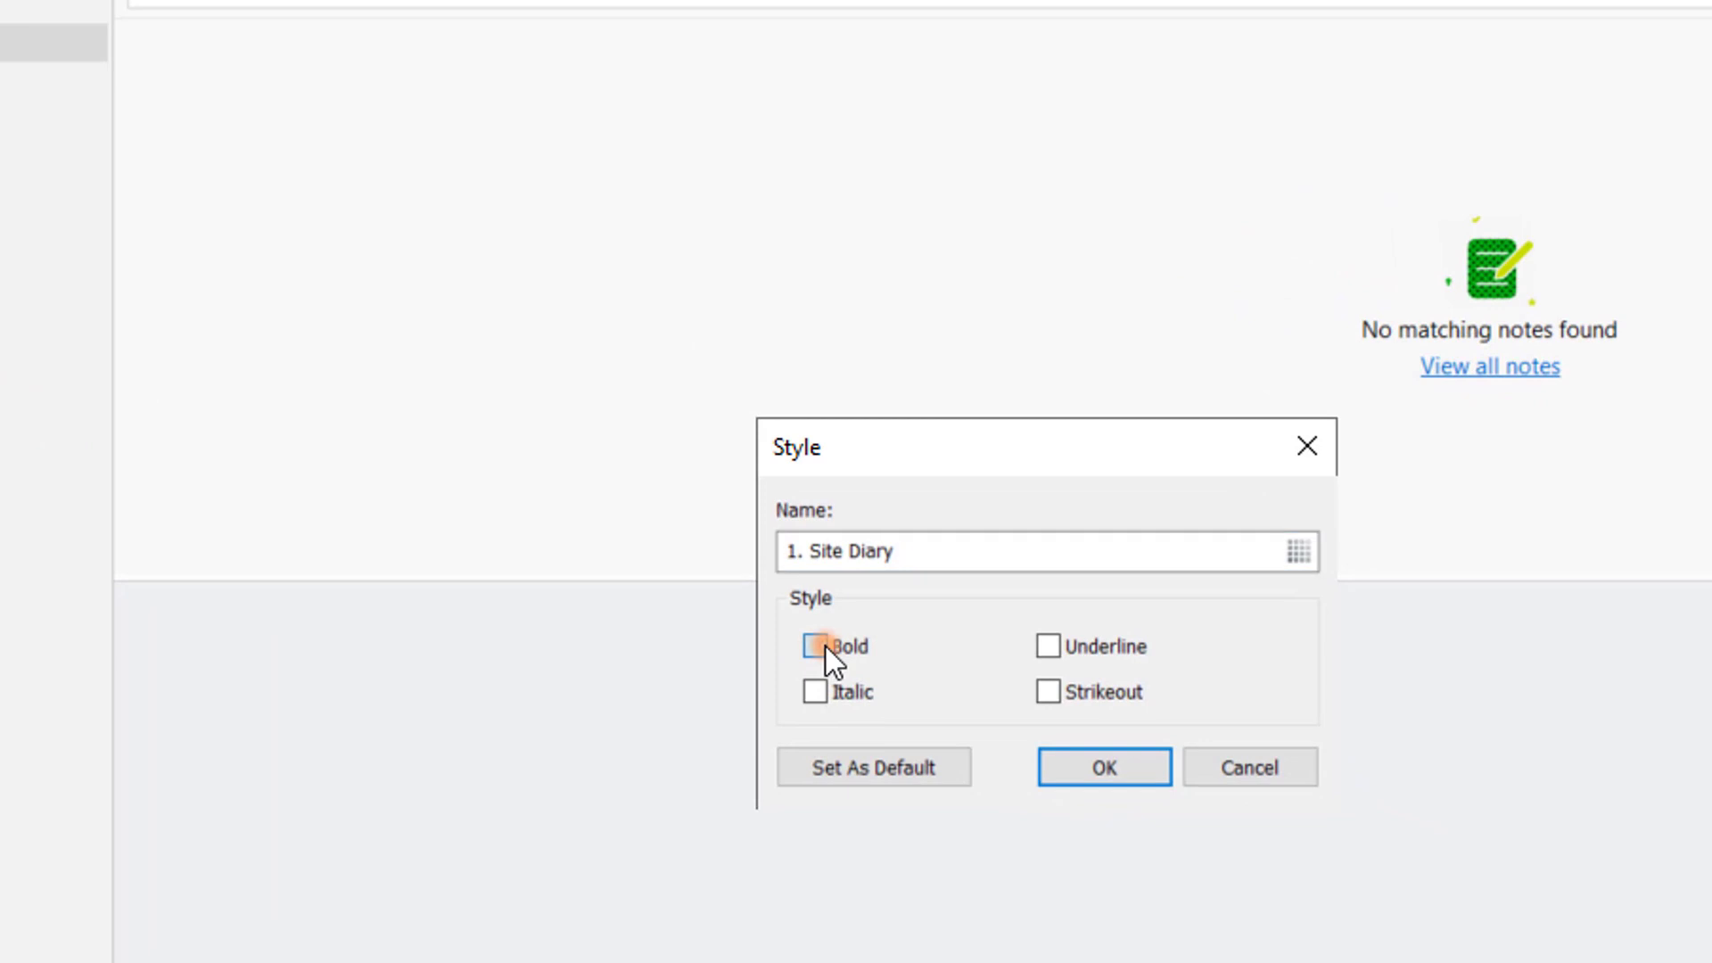
left_click(815, 646)
left_click(1047, 645)
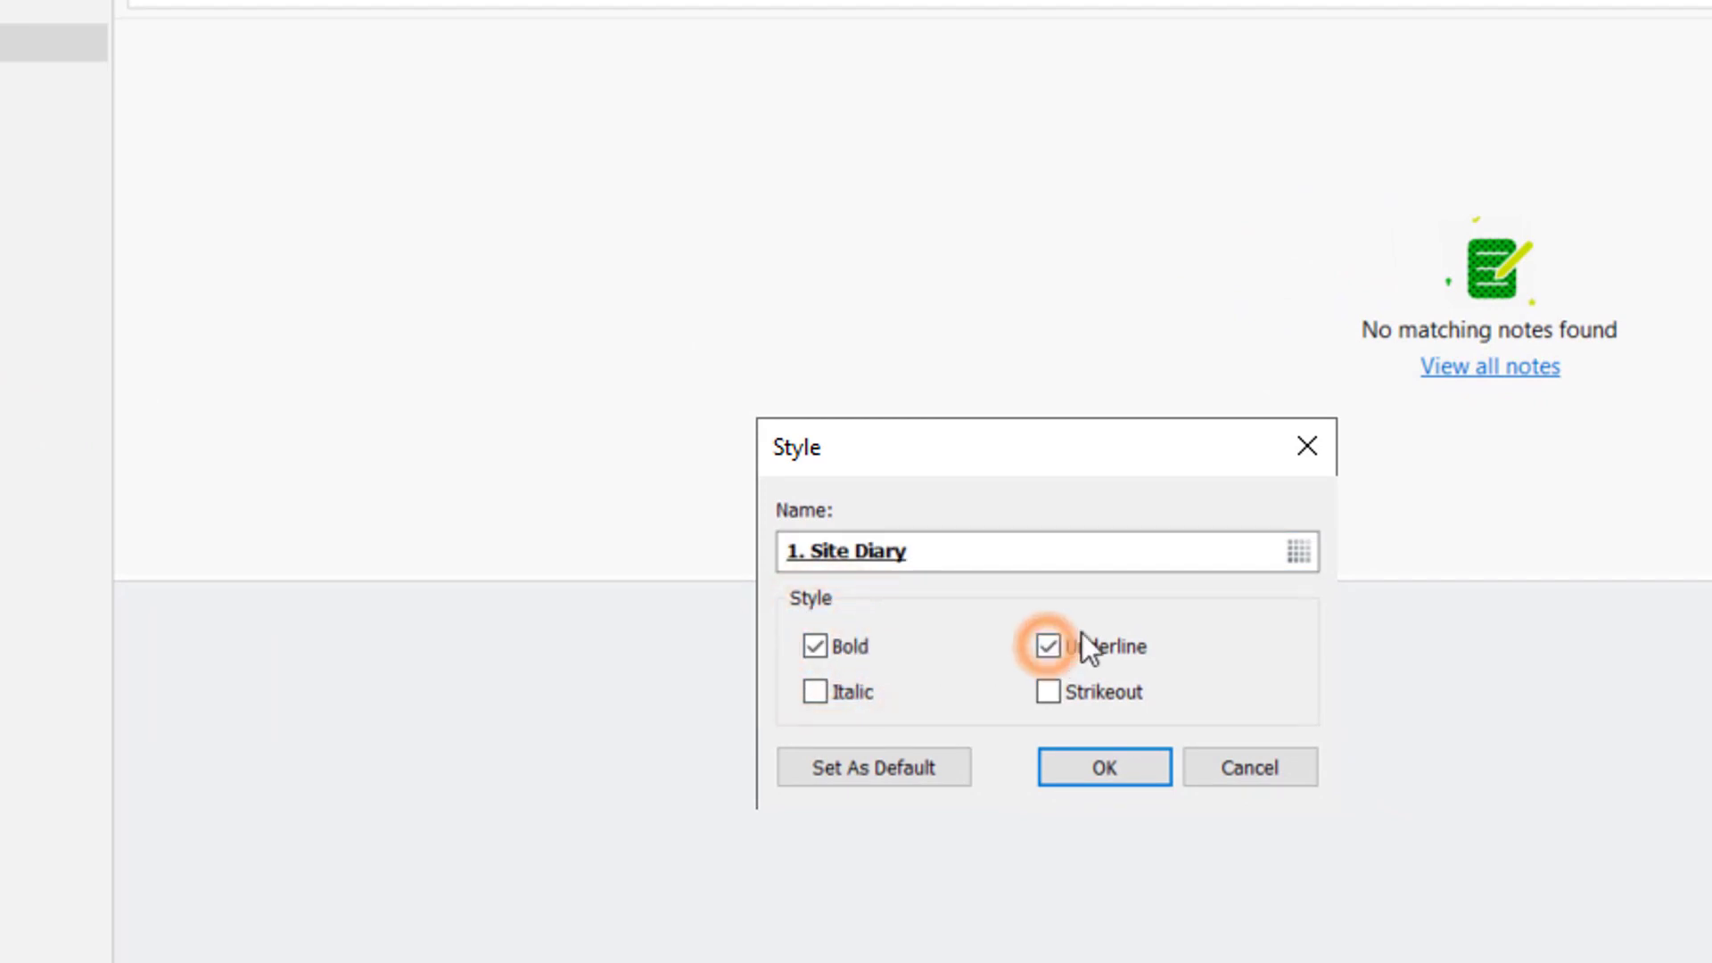
left_click(1297, 551)
left_click(799, 643)
left_click(1104, 768)
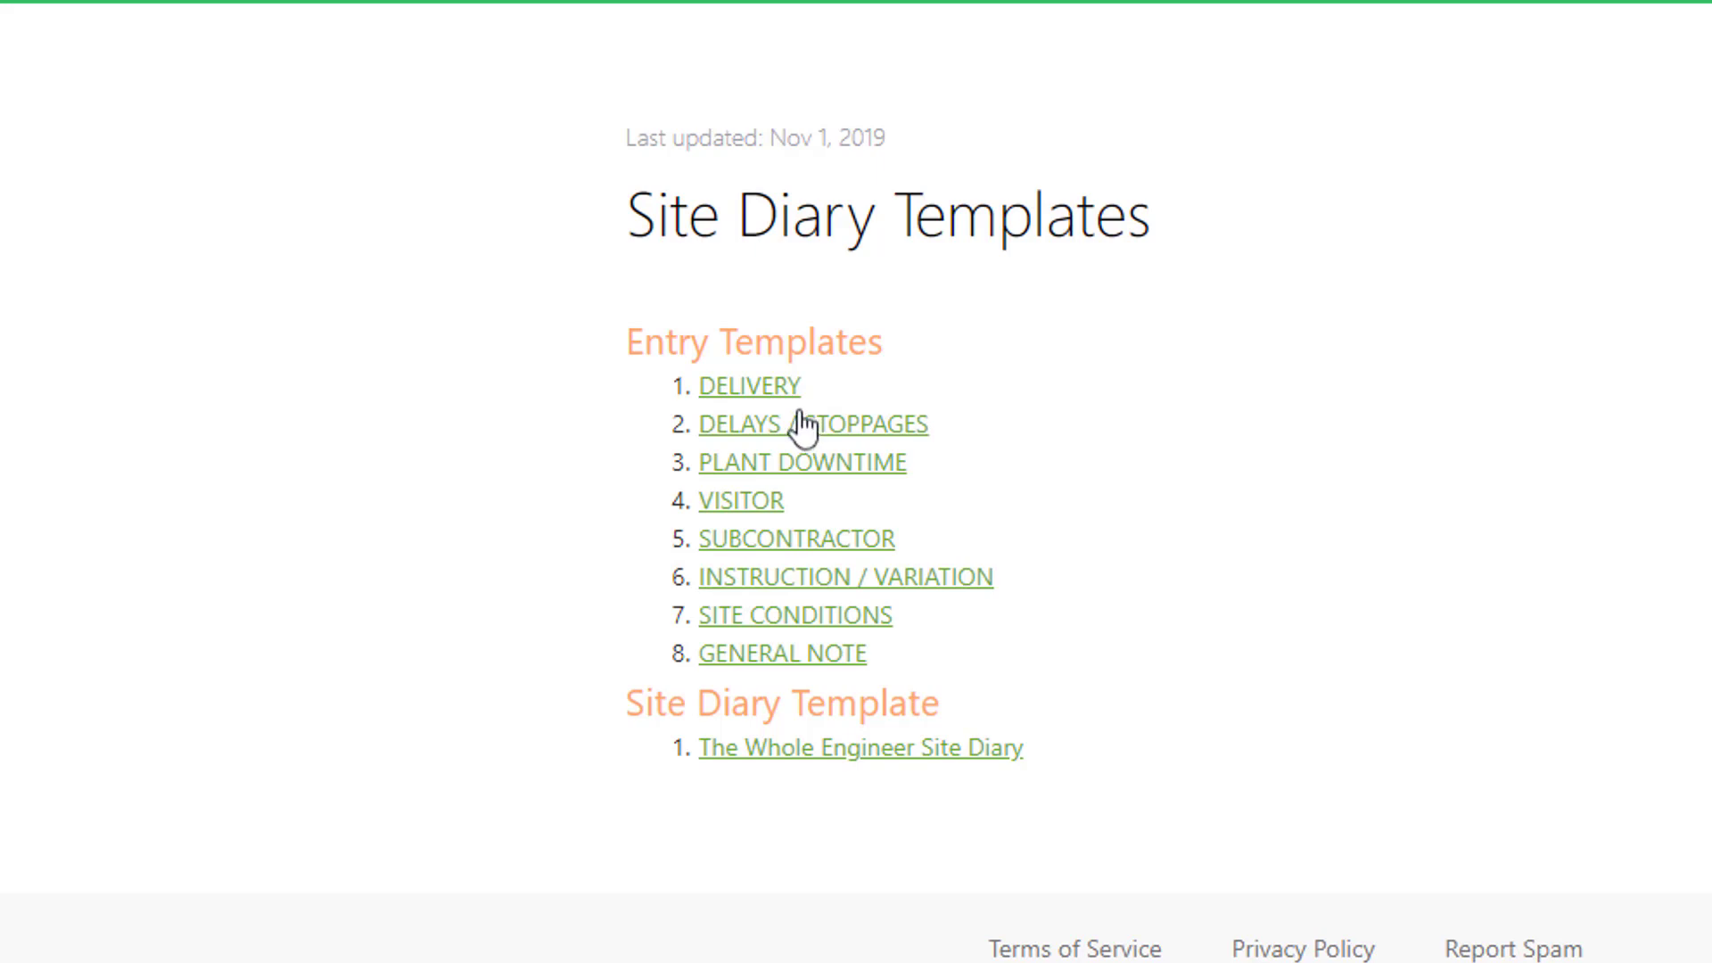
Step: Open the DELIVERY template from the shared Site Diary Templates web page and save a copy to Evernote
left_click(767, 387)
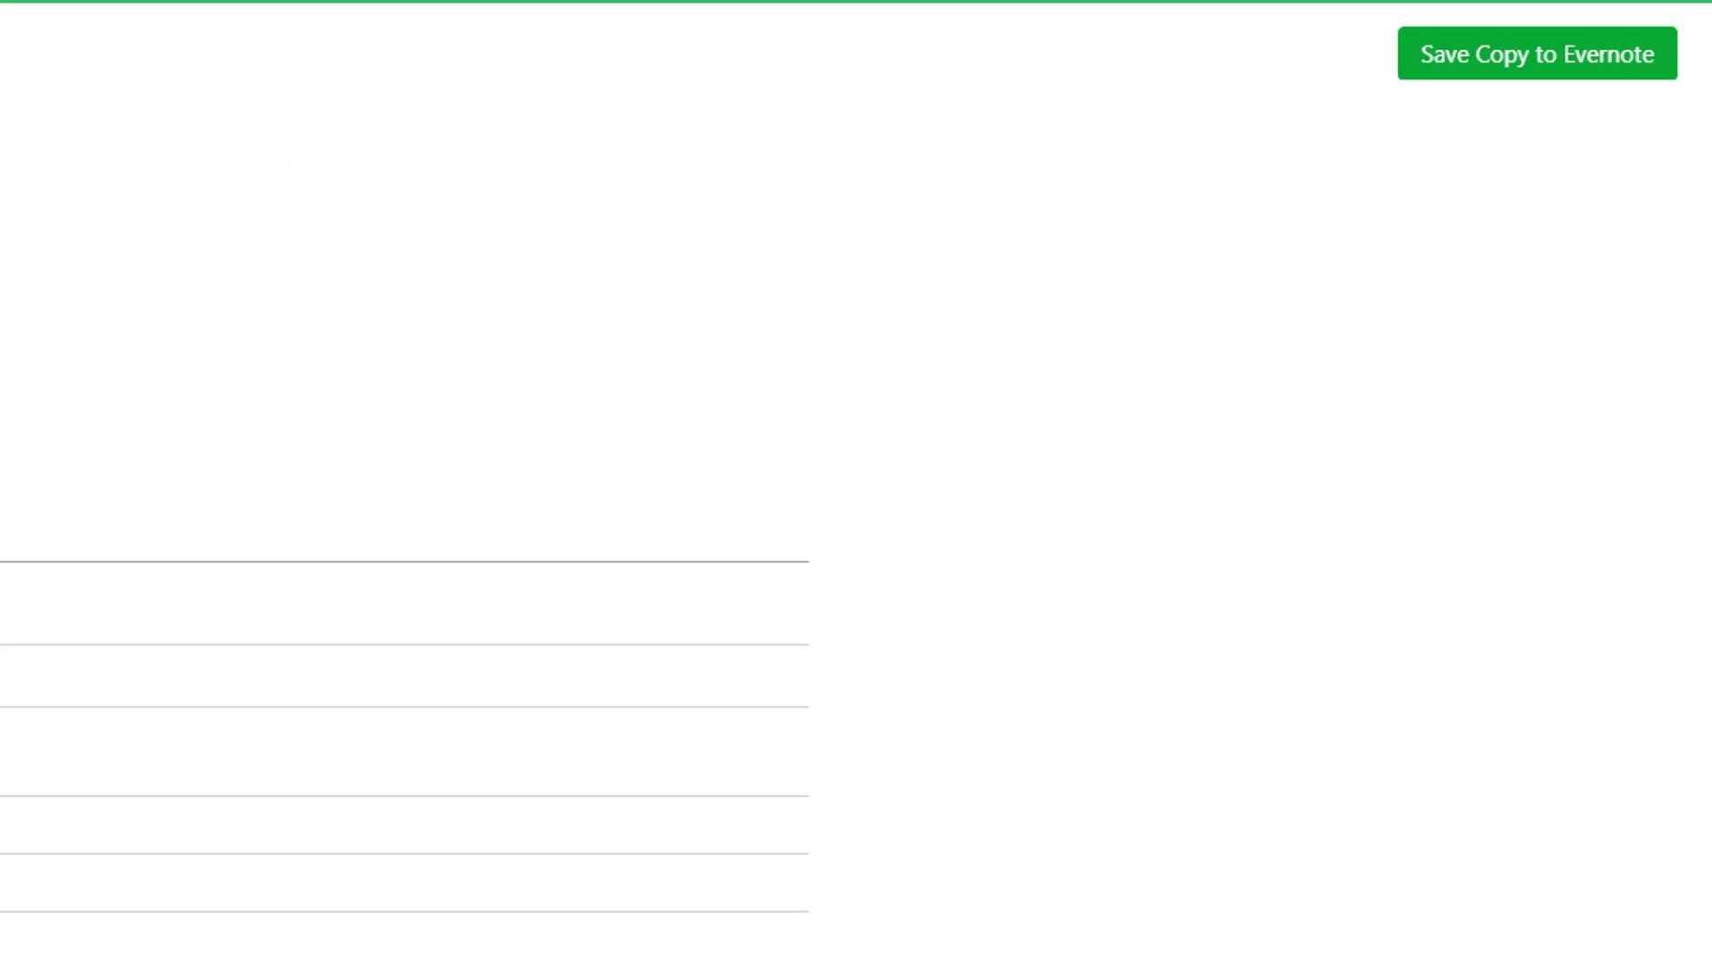
left_click(1578, 65)
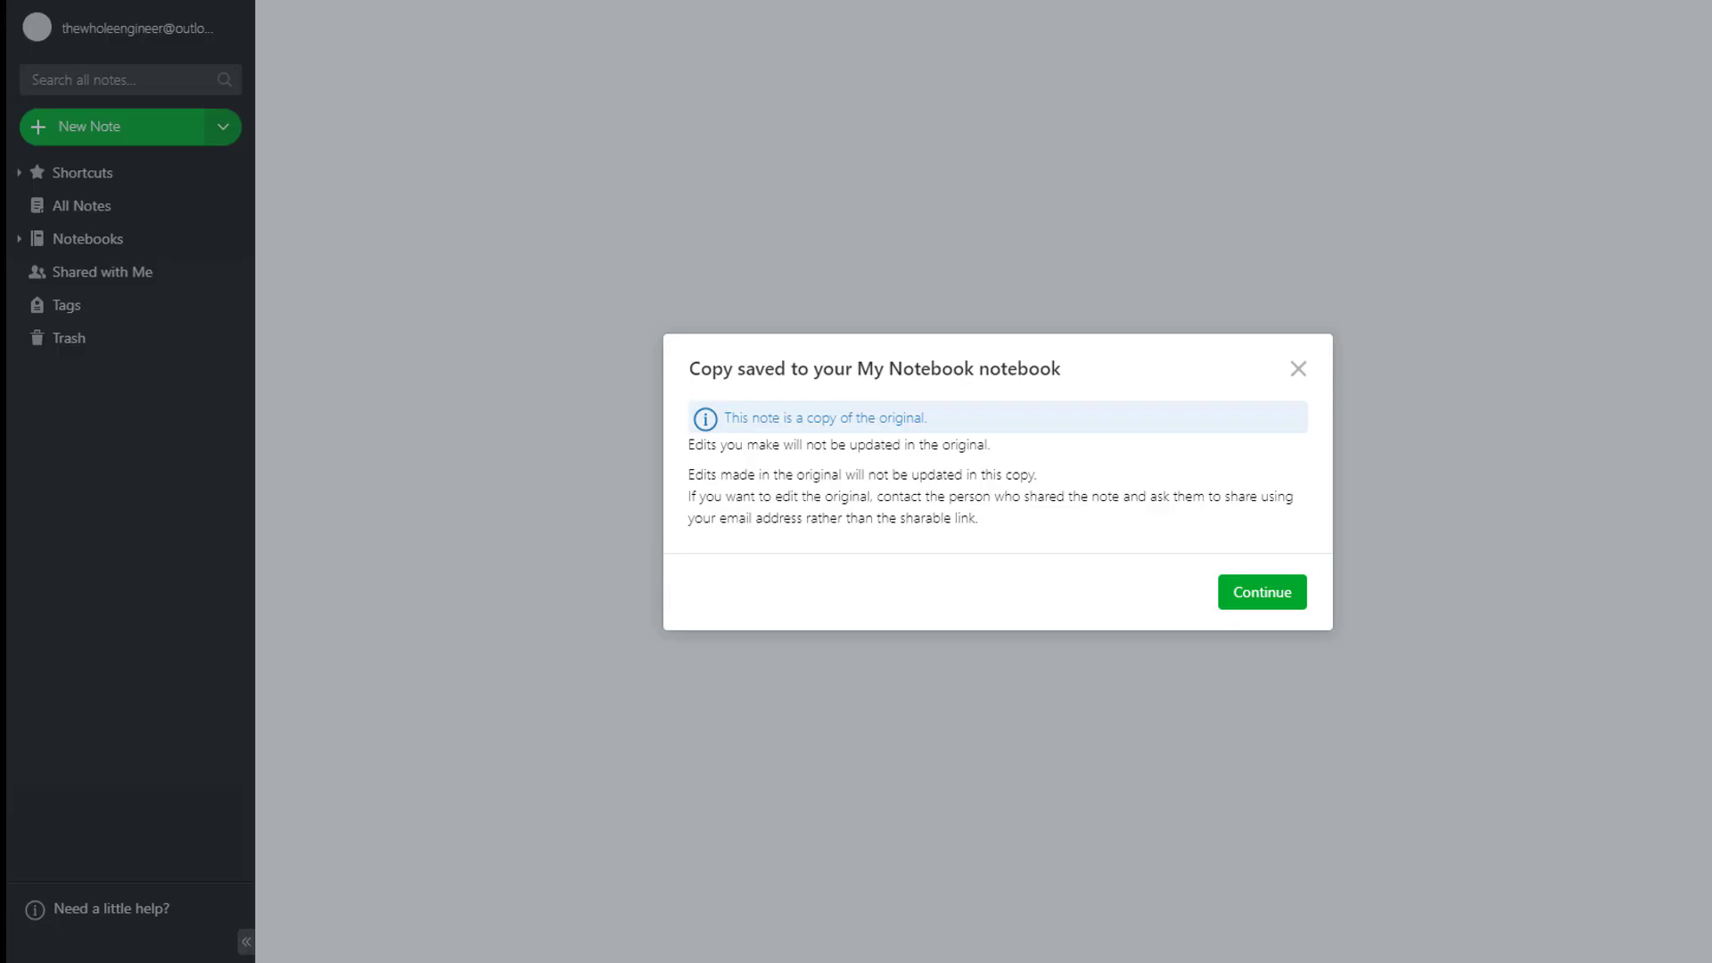
left_click(1275, 591)
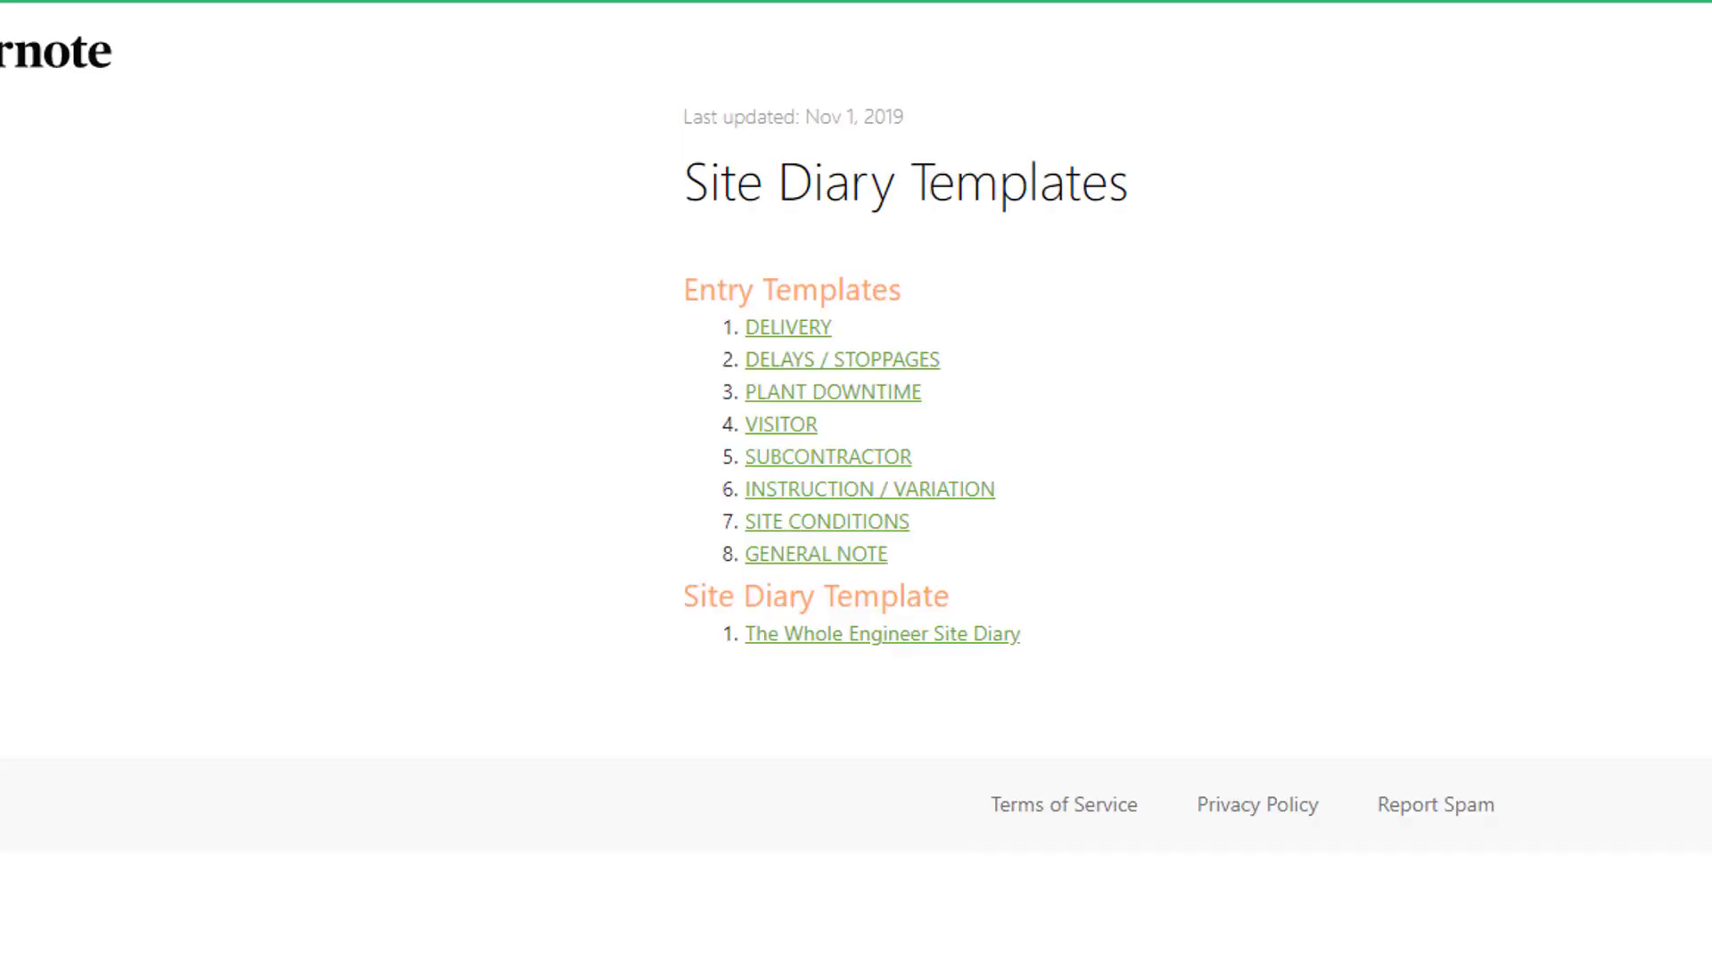
Step: Open the DELAYS / STOPPAGES template from the shared templates page and save a copy to Evernote
left_click(847, 361)
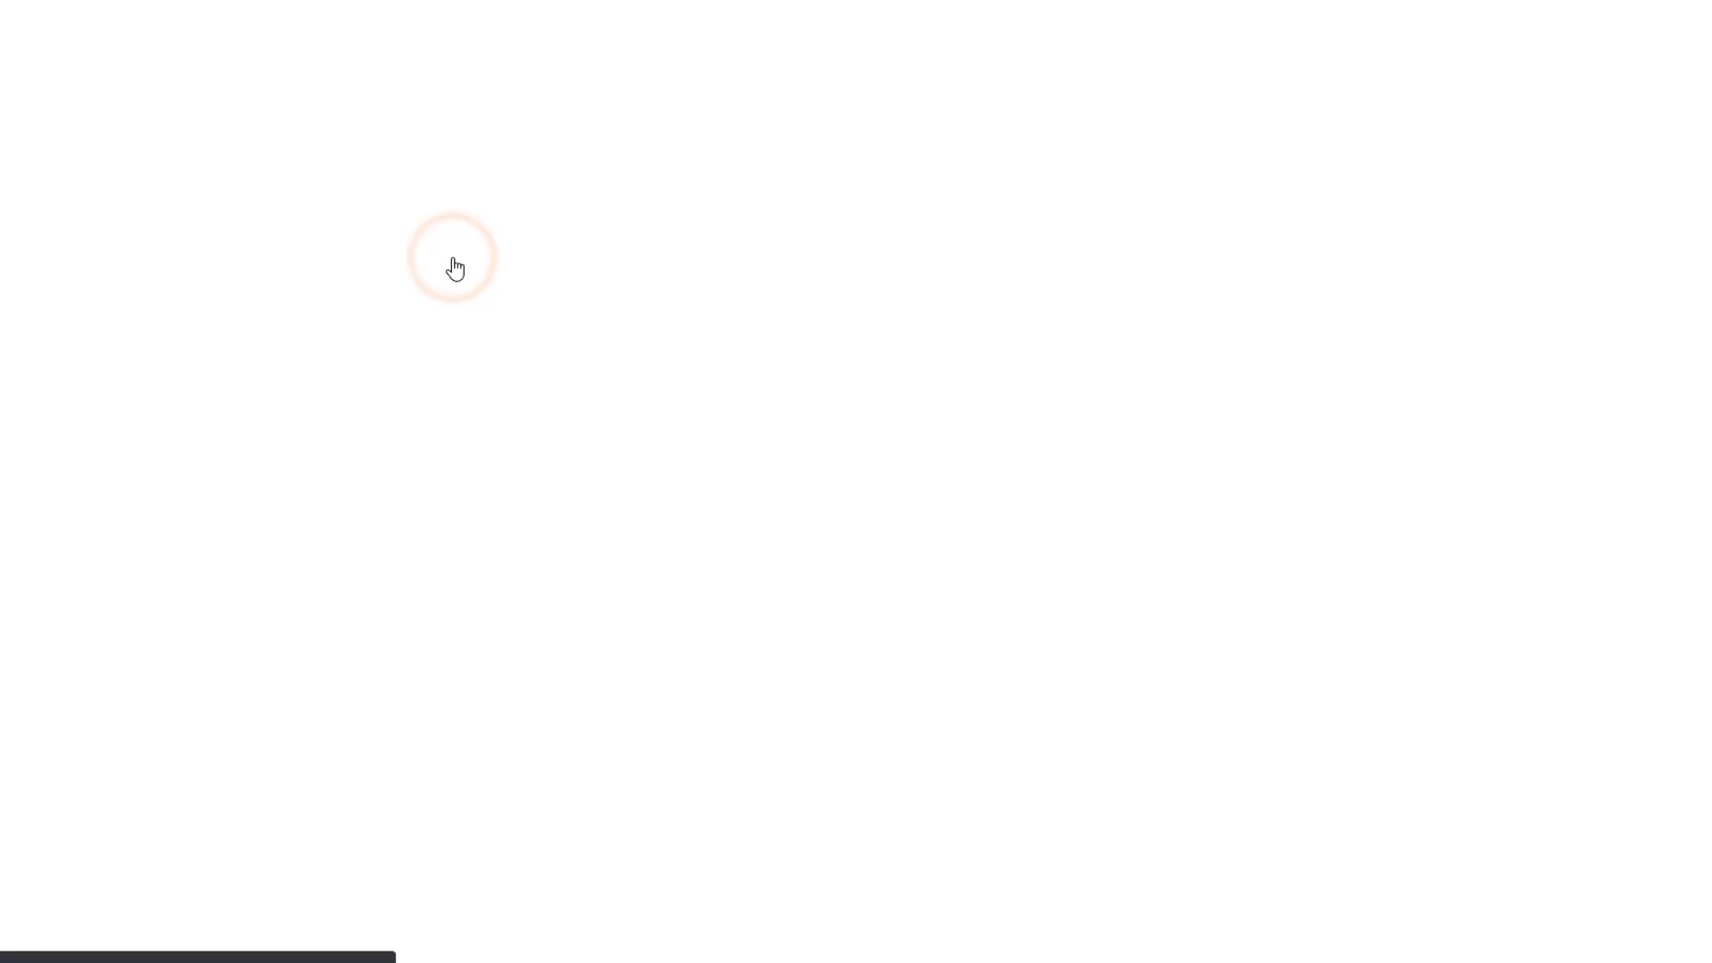
left_click(1596, 36)
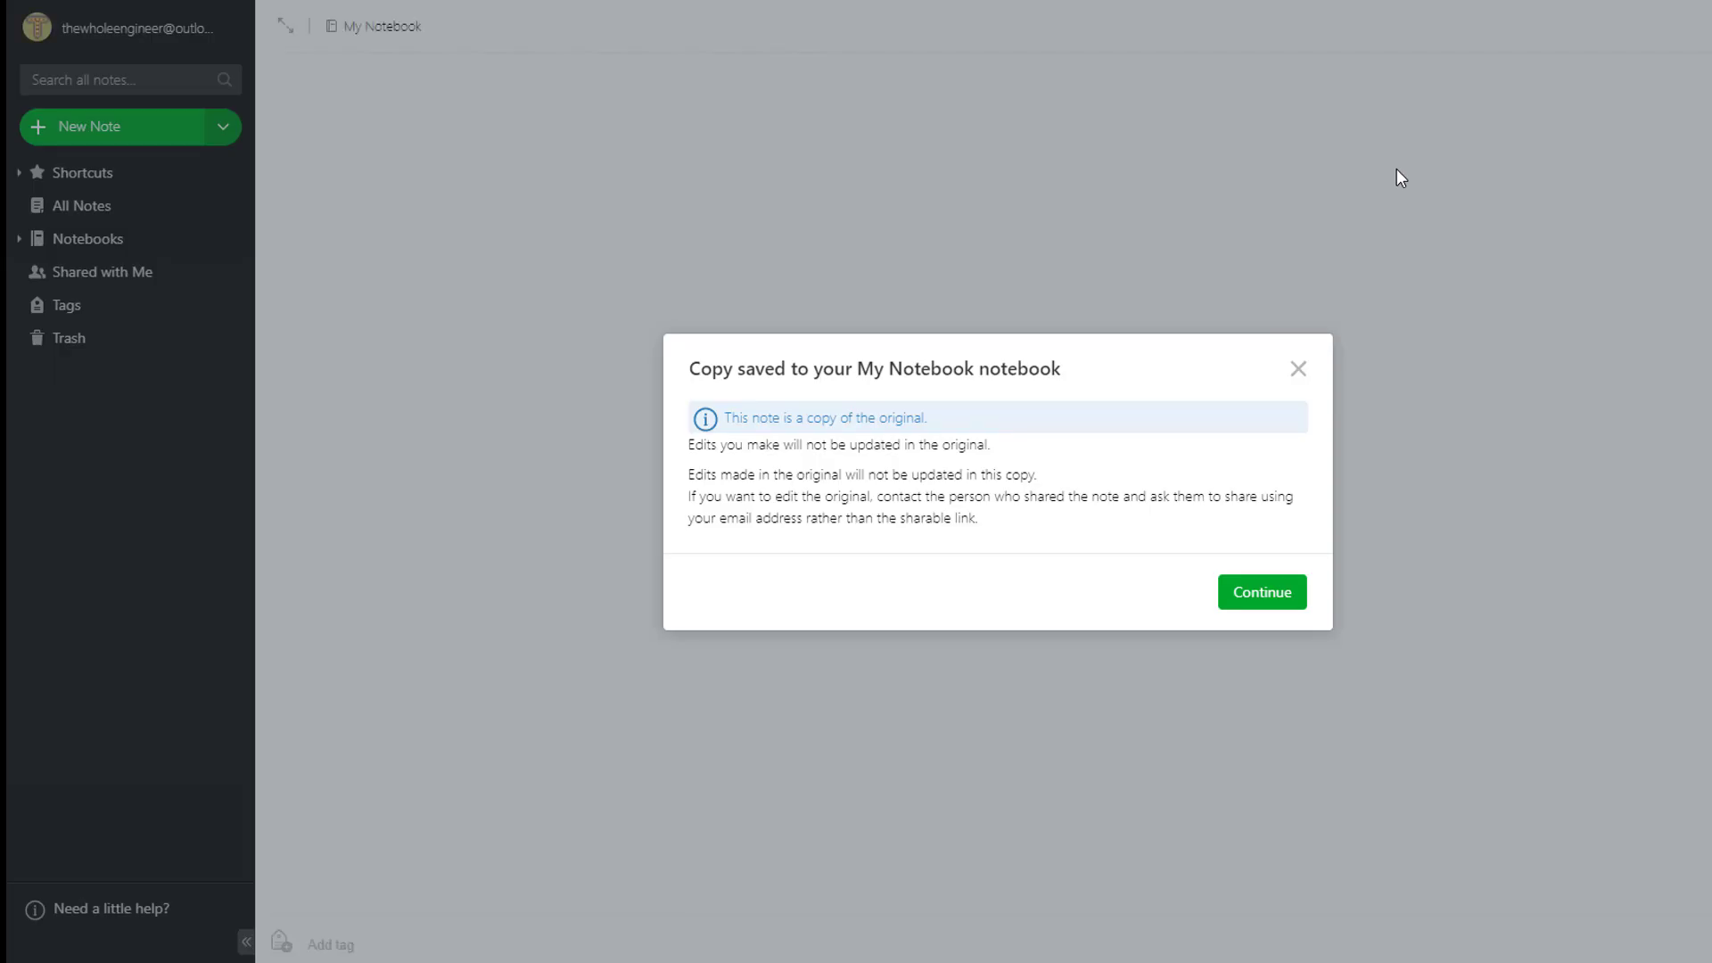
left_click(1261, 592)
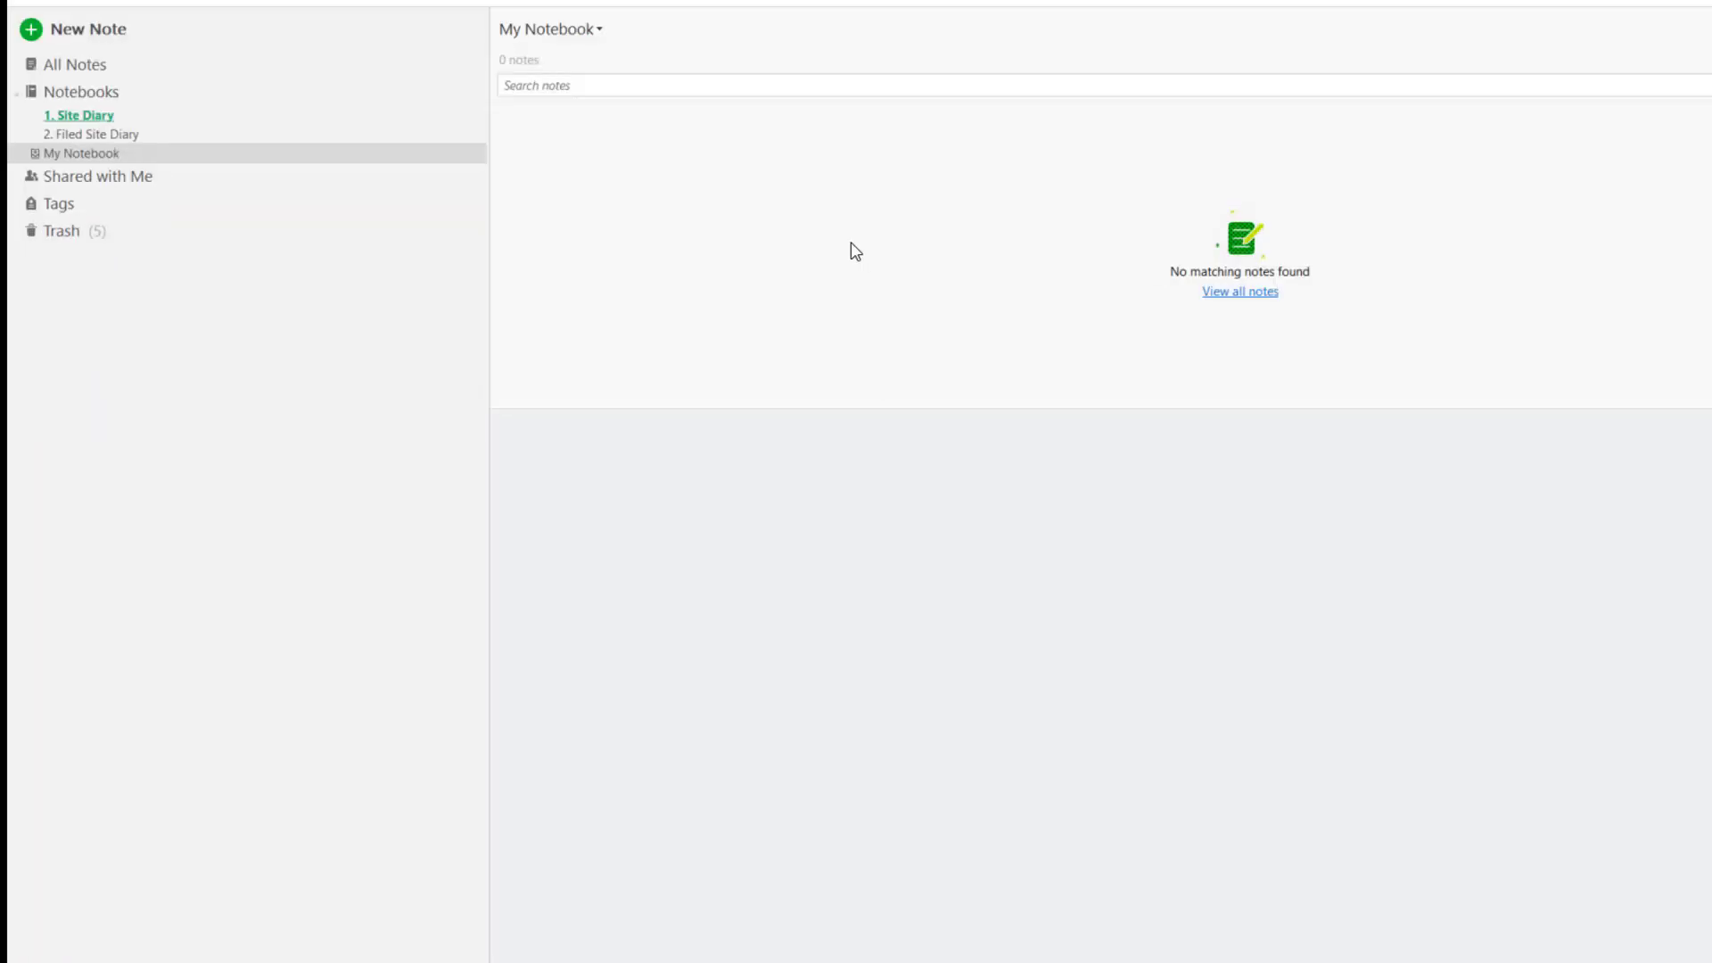
Step: Sync My Notebook in the Evernote desktop app and dismiss the Evernote Premium welcome dialog
key("F9")
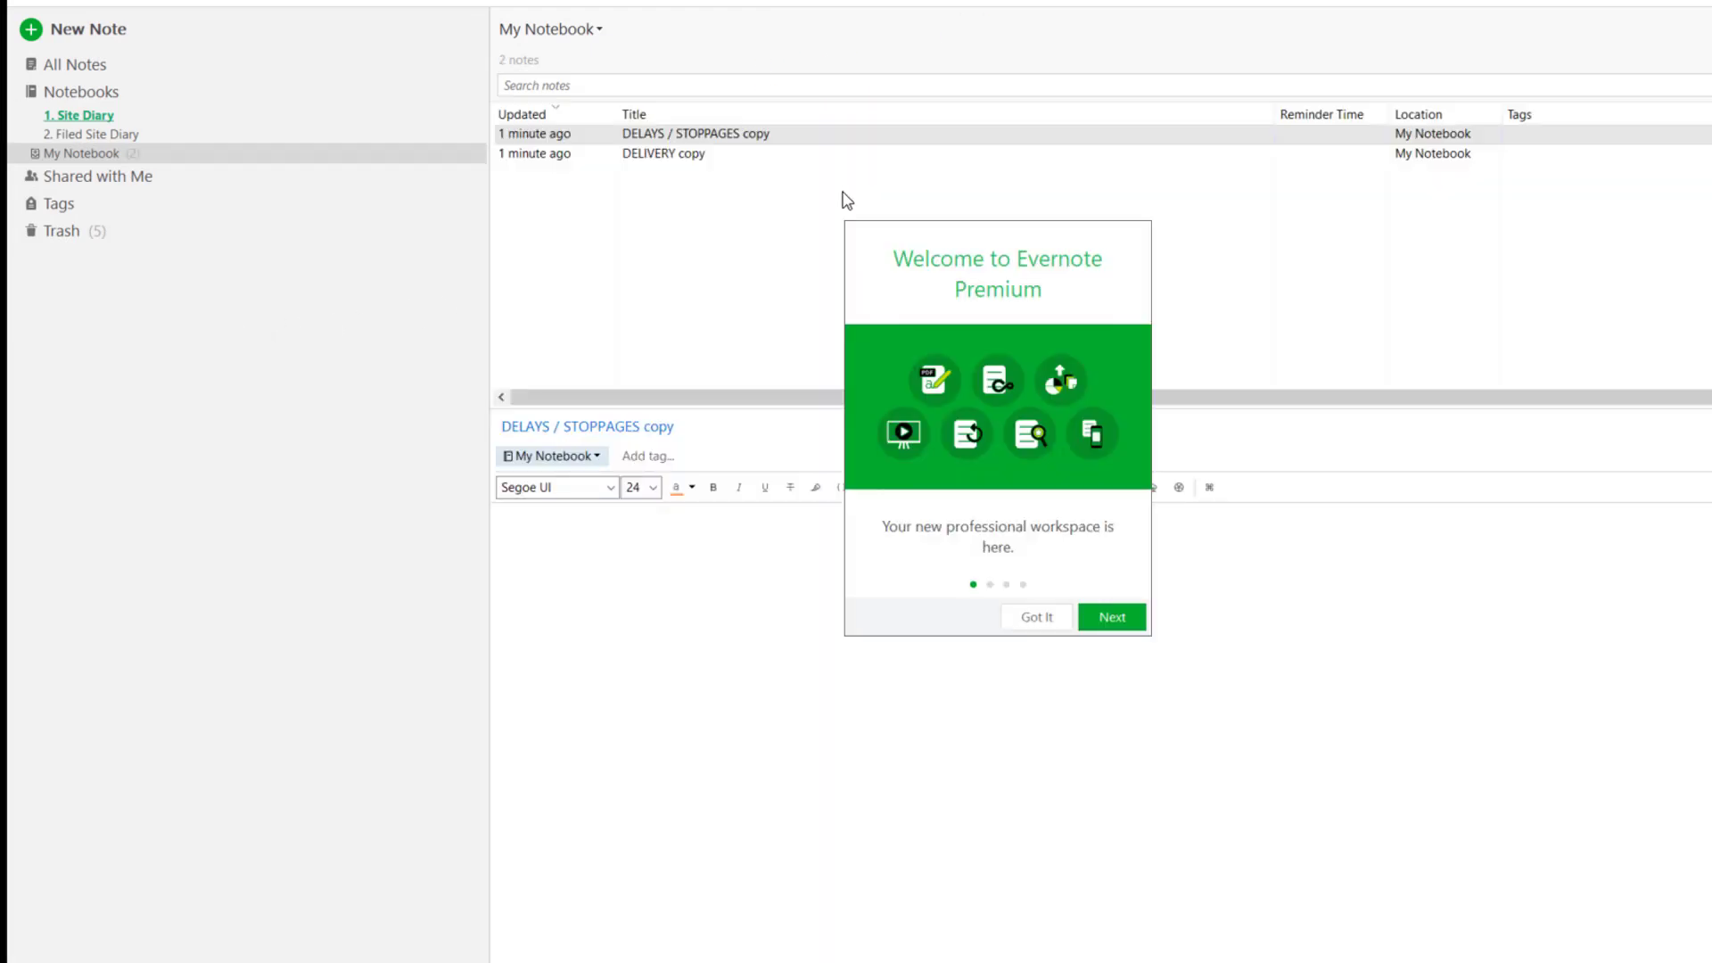
left_click(1048, 619)
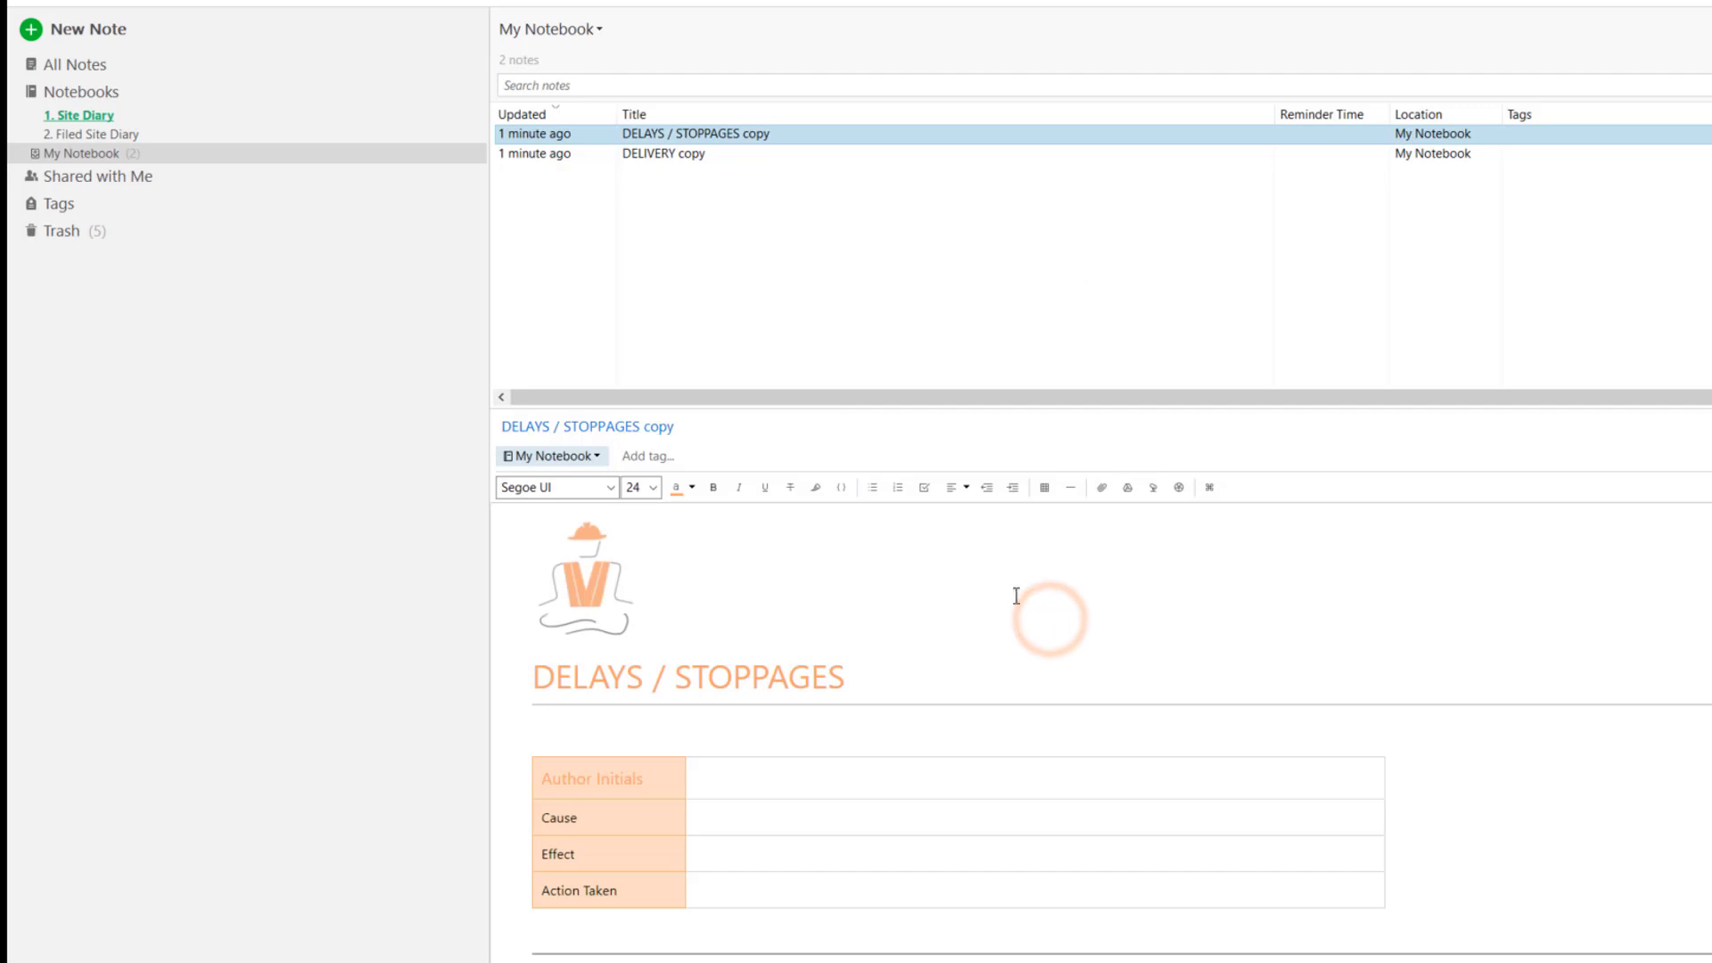
Step: Remove the word "copy" from the delivery note's title so that it reads DELIVERY
left_click(682, 155)
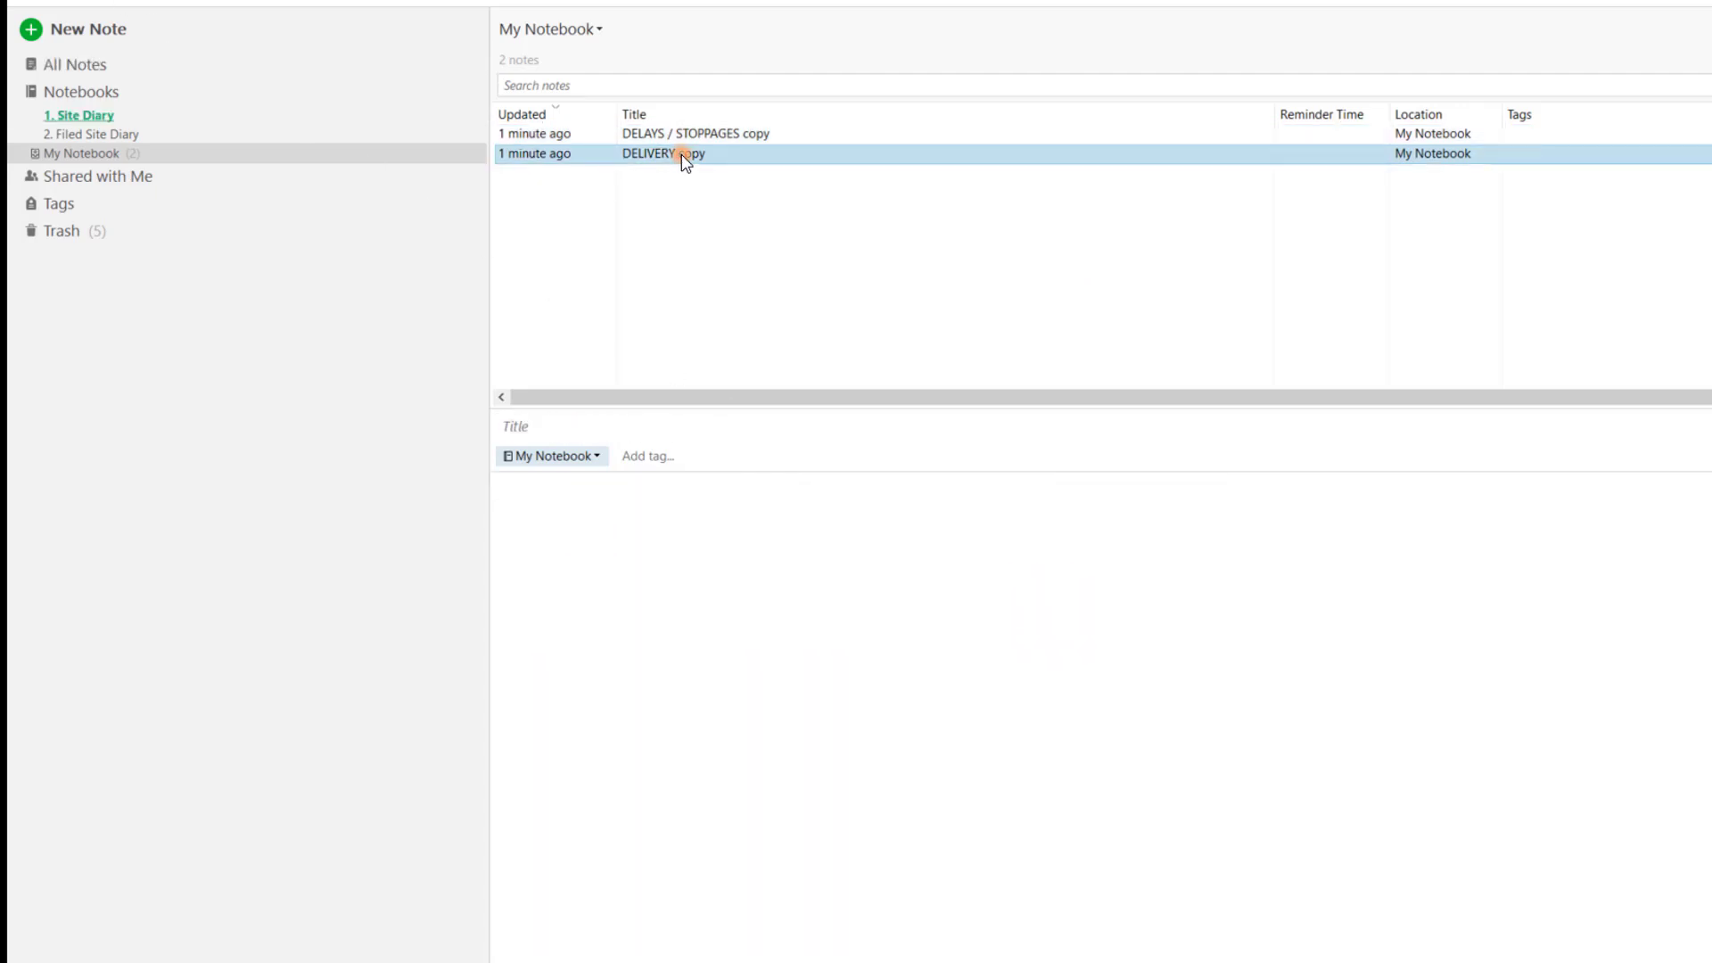
left_click(646, 426)
key("BackSpace")
key("BackSpace")
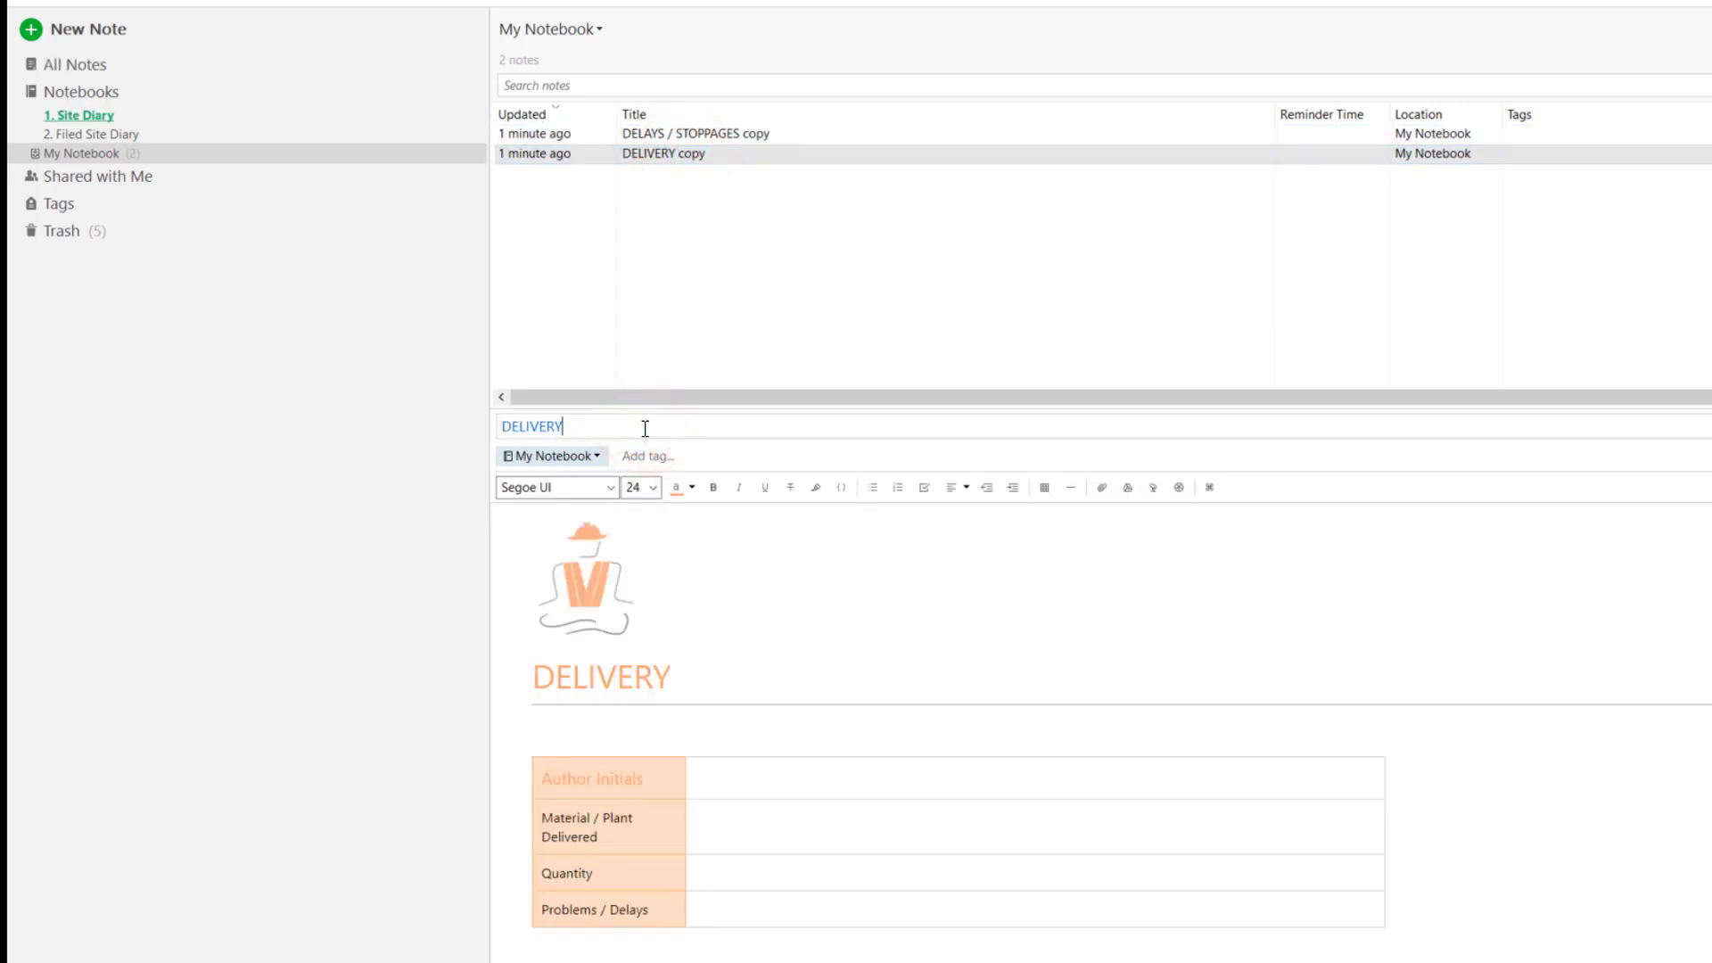
Step: Rename the "DELAYS / STOPPAGES copy" note as DELAYS / STOPPAGES
left_click(714, 157)
left_click(688, 424)
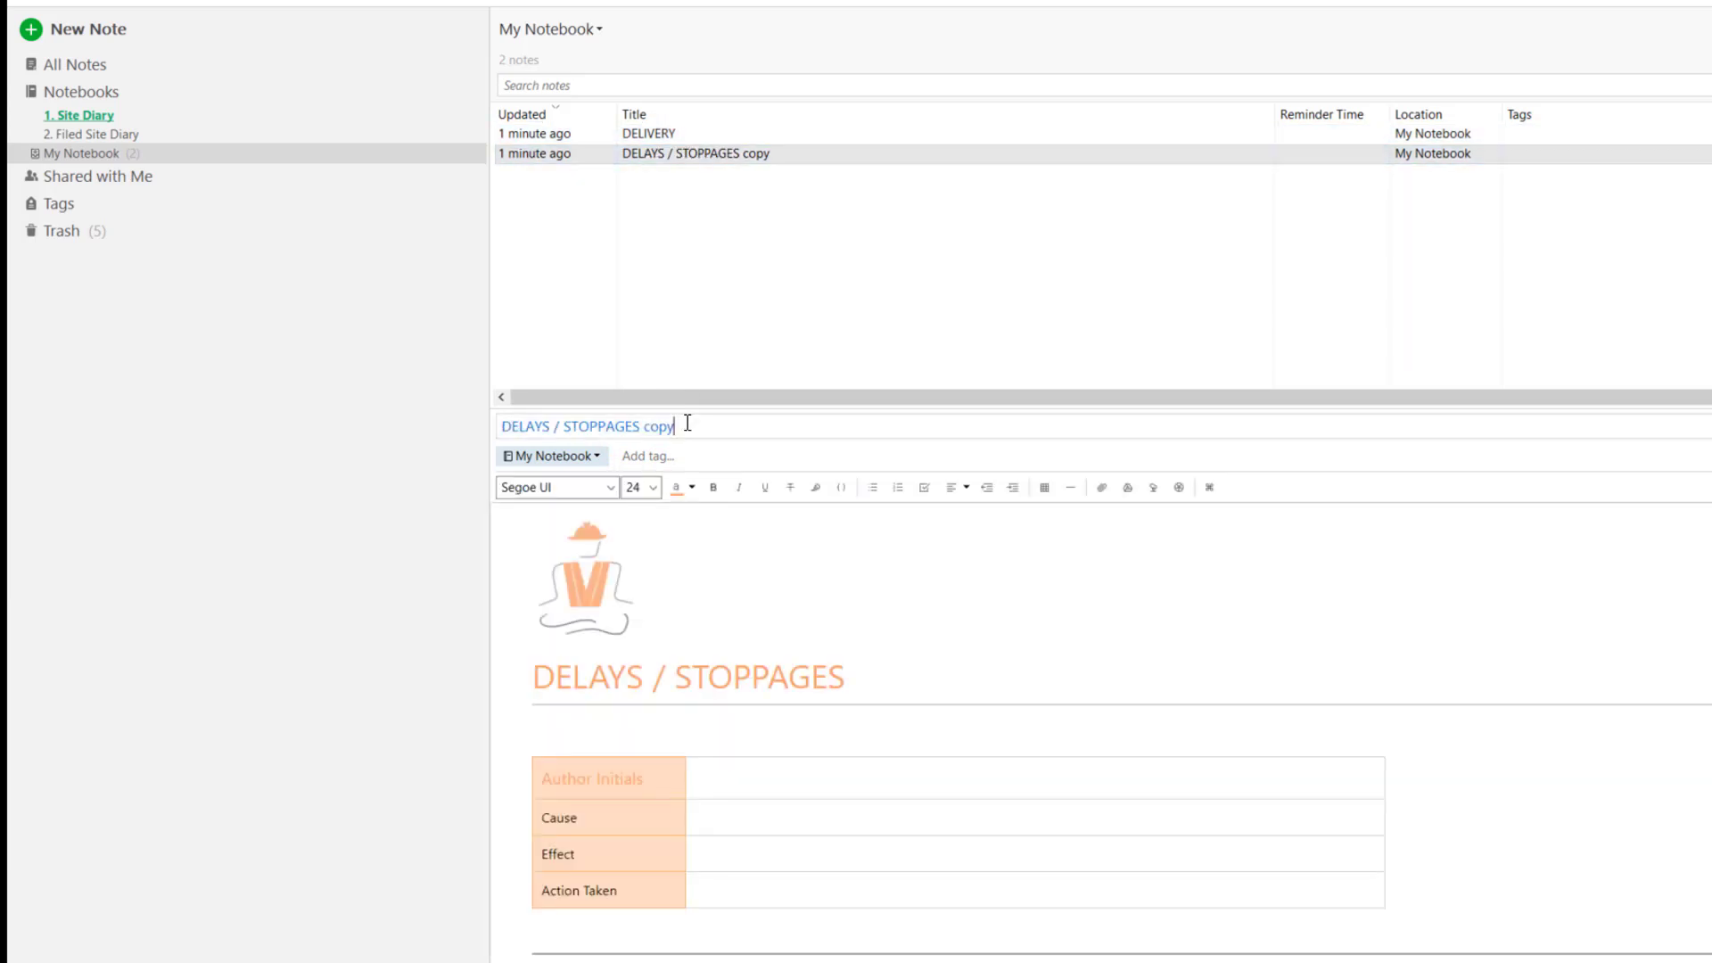
key("BackSpace")
key("BackSpace")
key("BackSpace")
left_click(693, 297)
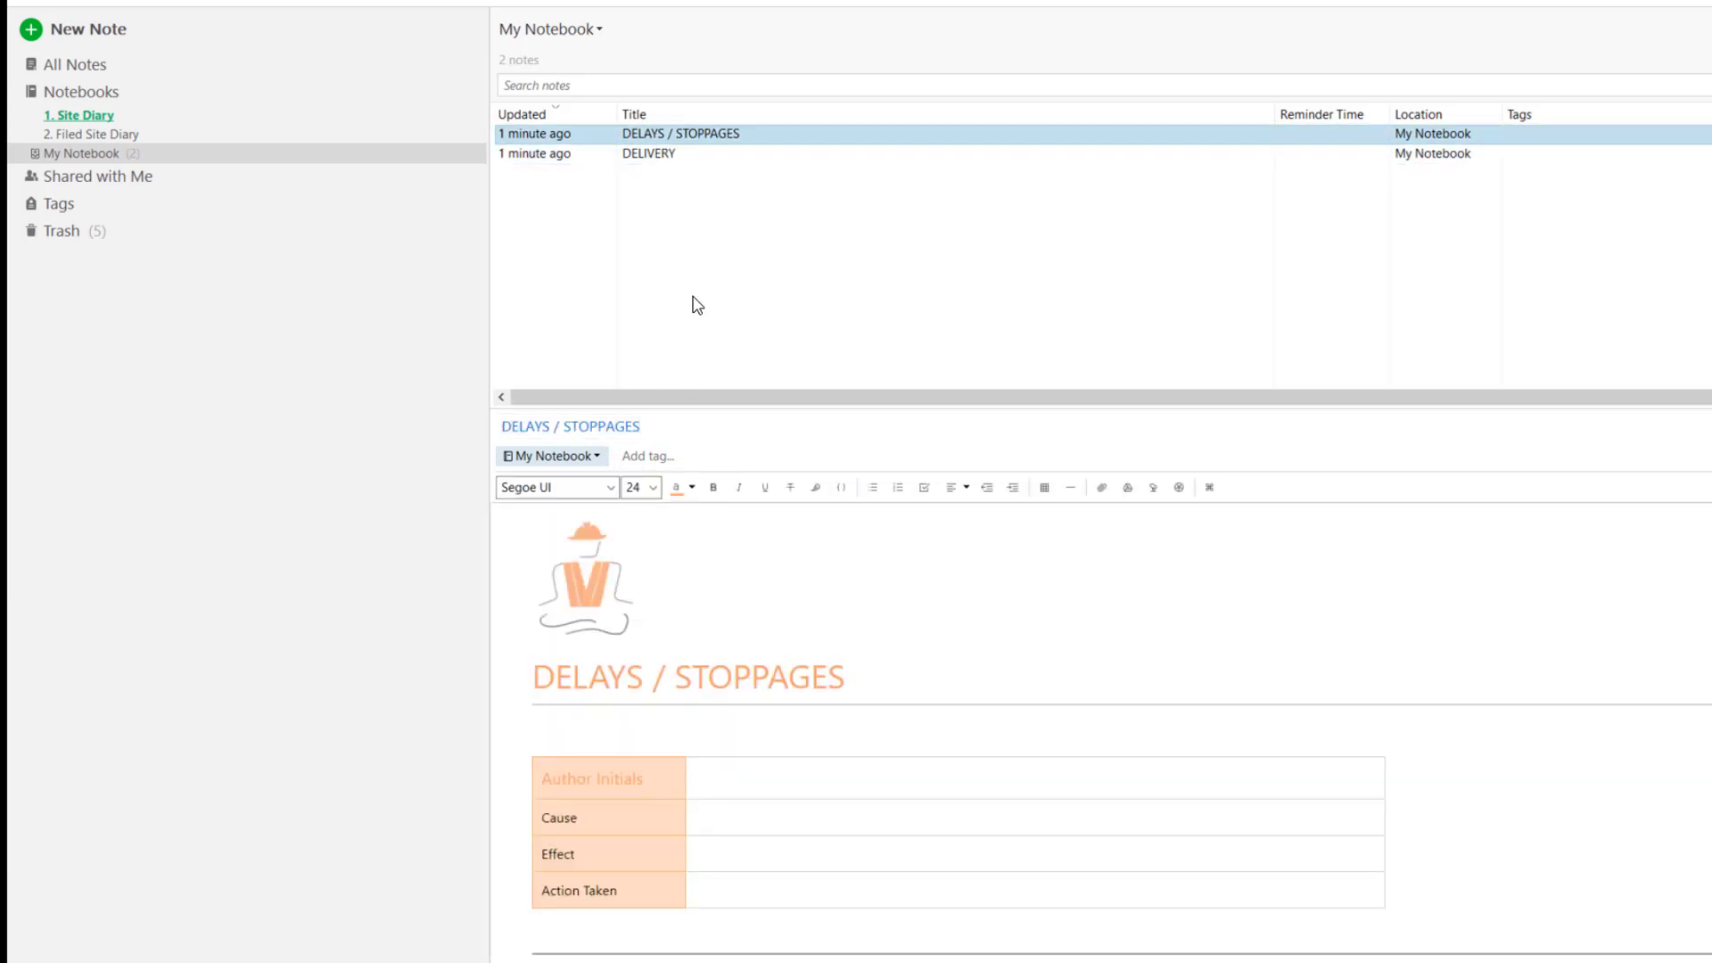
Step: Save the DELIVERY note as a template titled DELIVERY
left_click(678, 157)
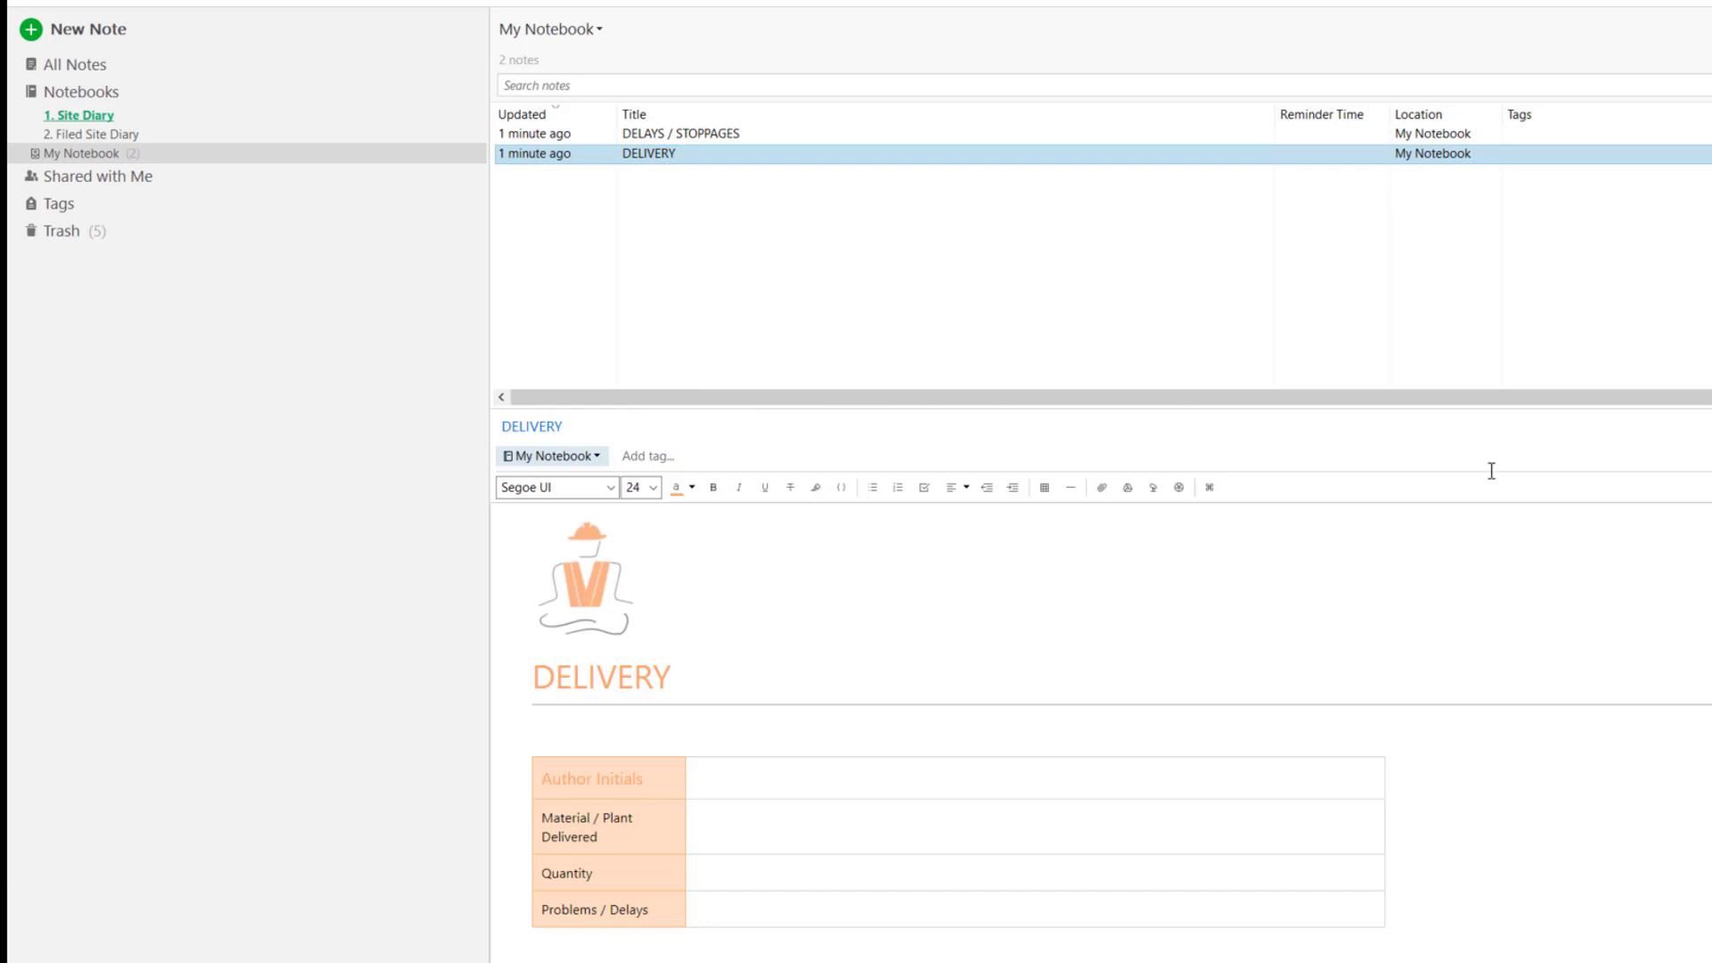
left_click(1676, 163)
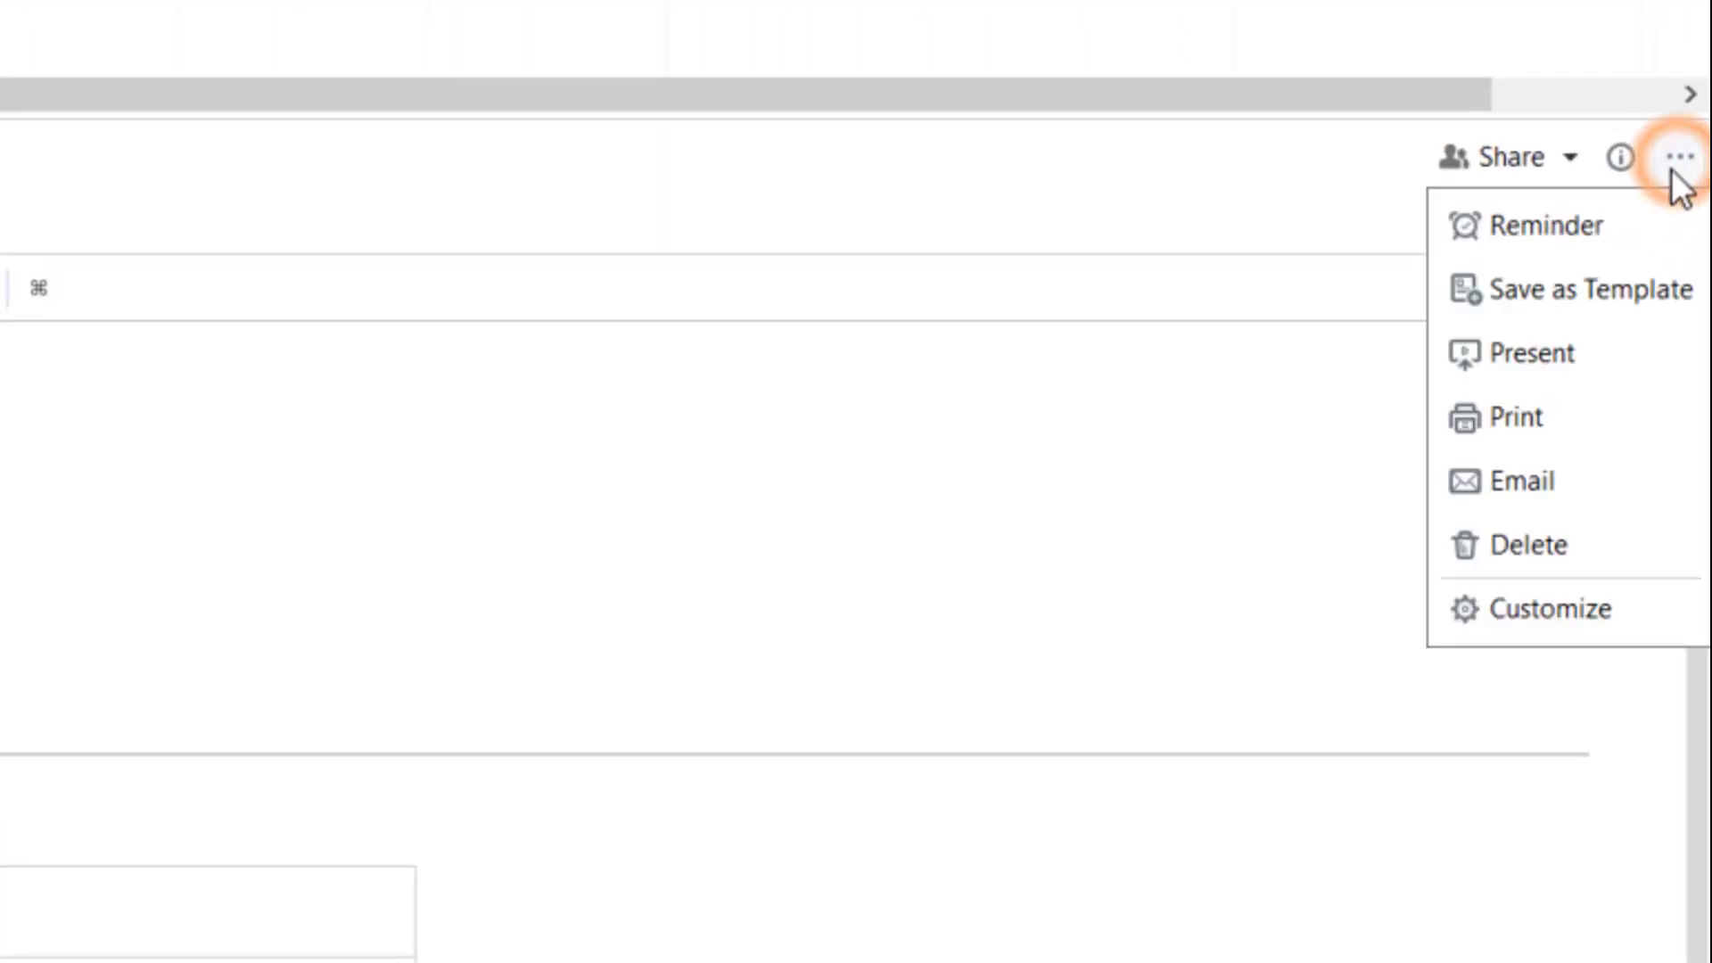
left_click(1561, 287)
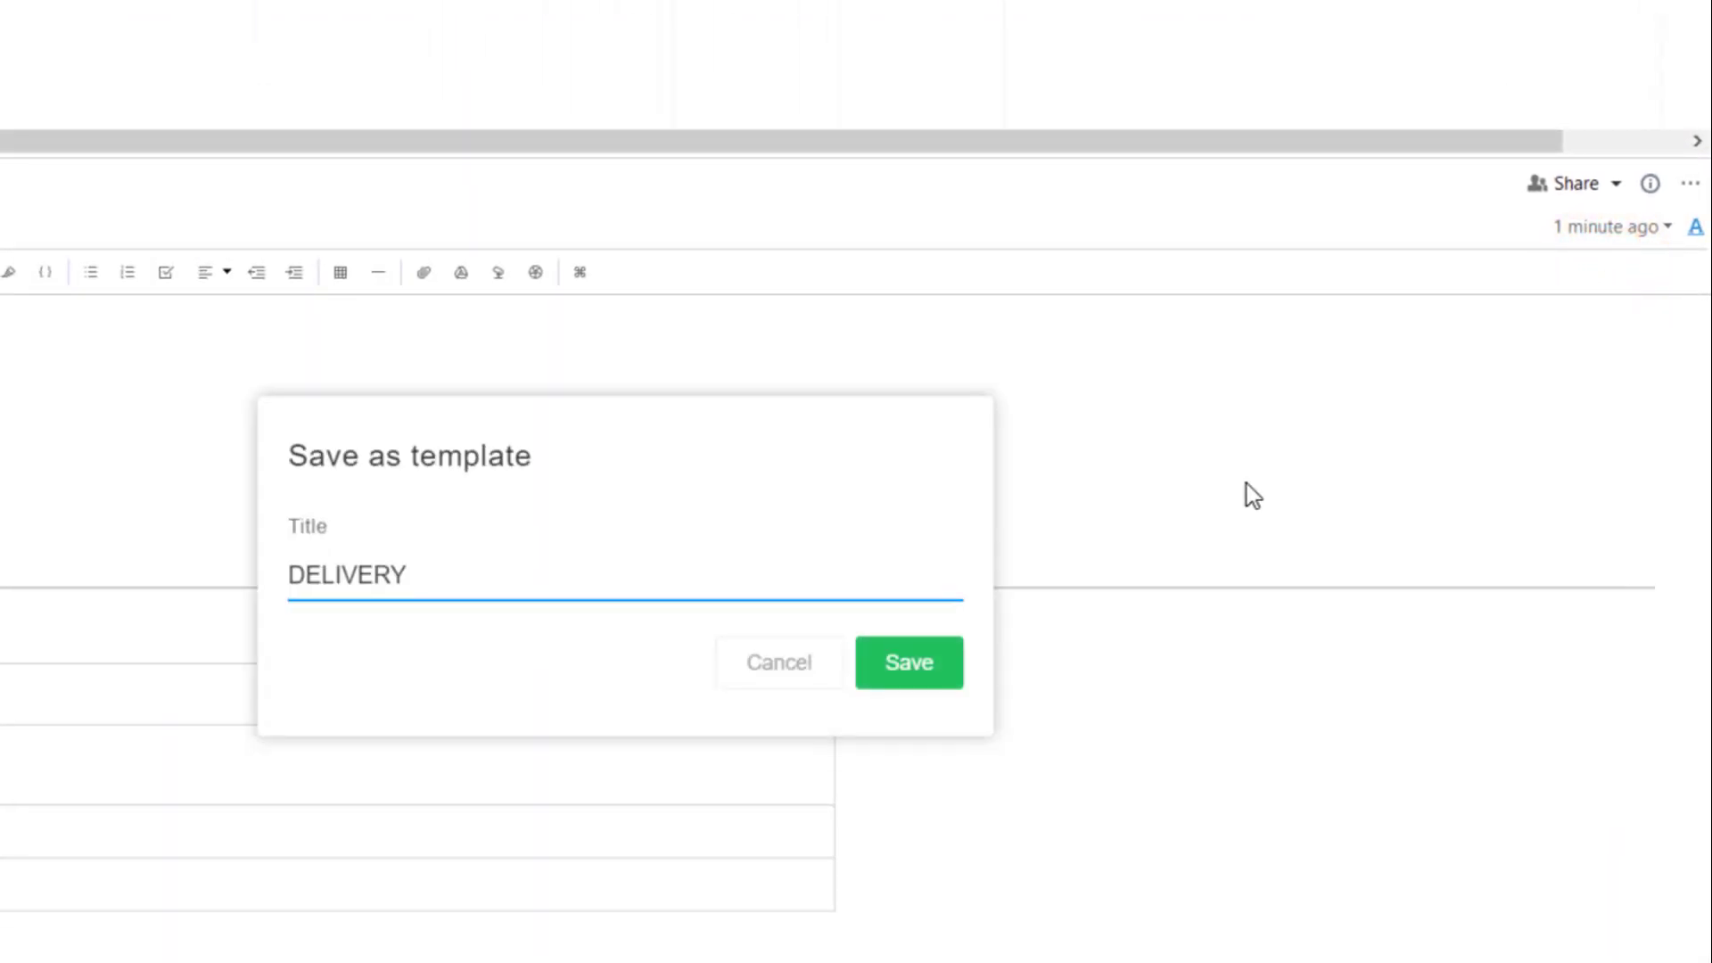
left_click(932, 667)
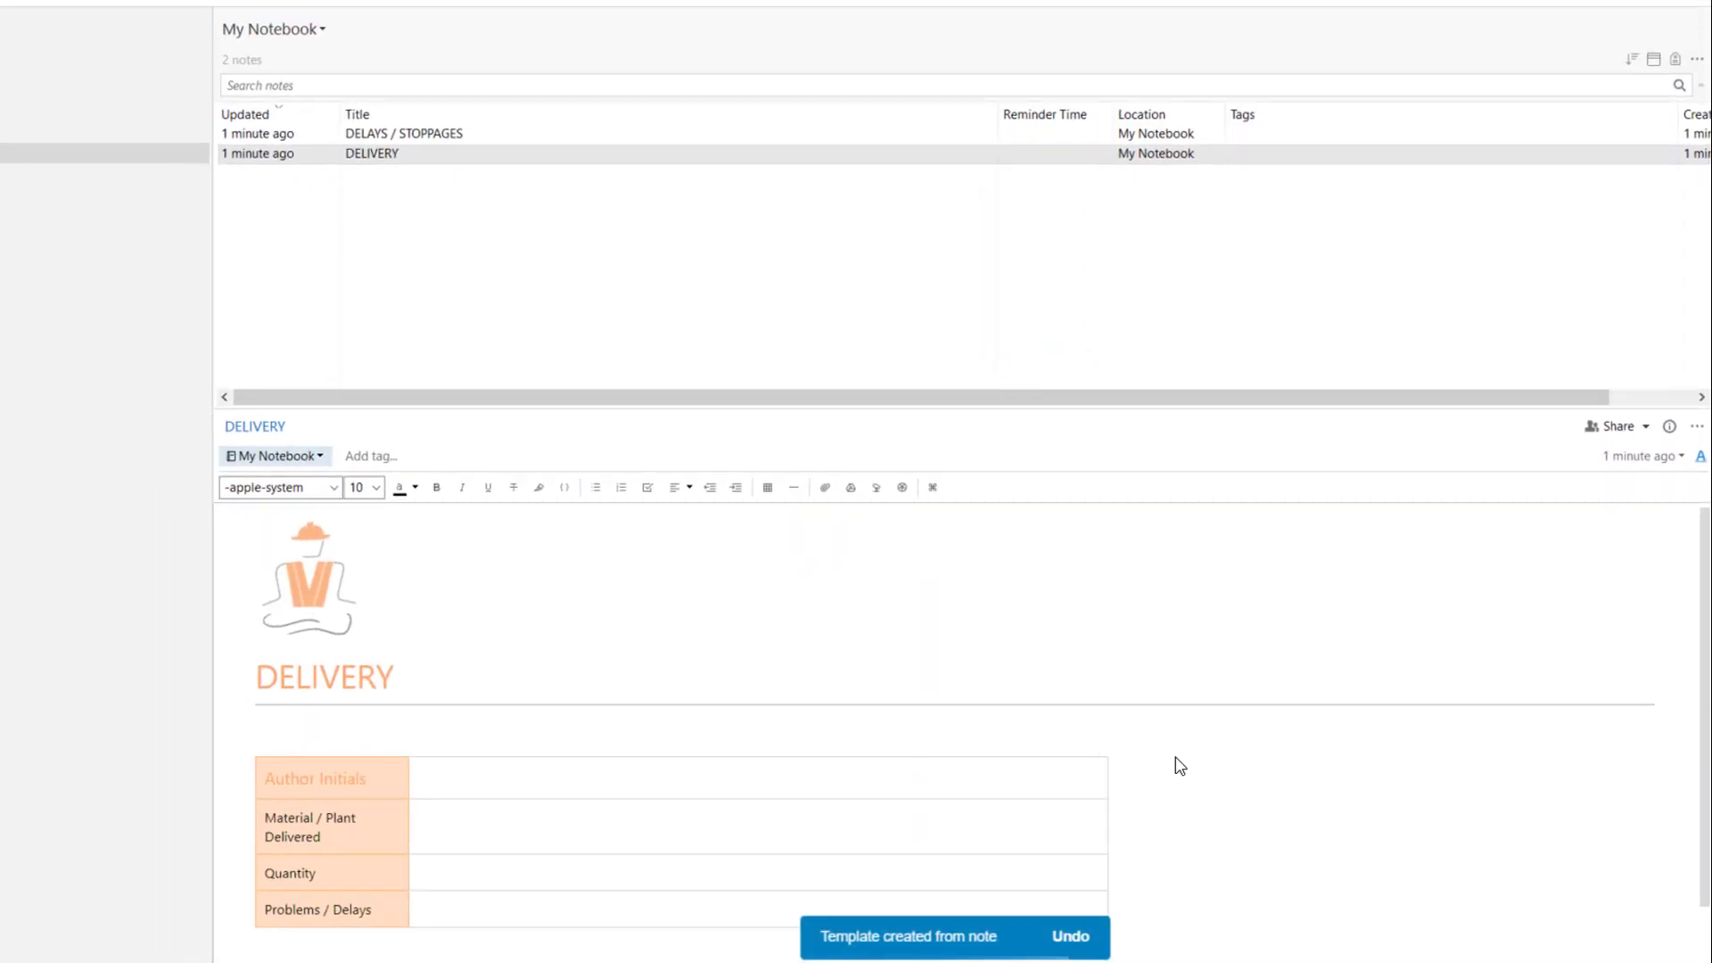
Step: Save the DELAYS / STOPPAGES note as a template under its own title
left_click(392, 135)
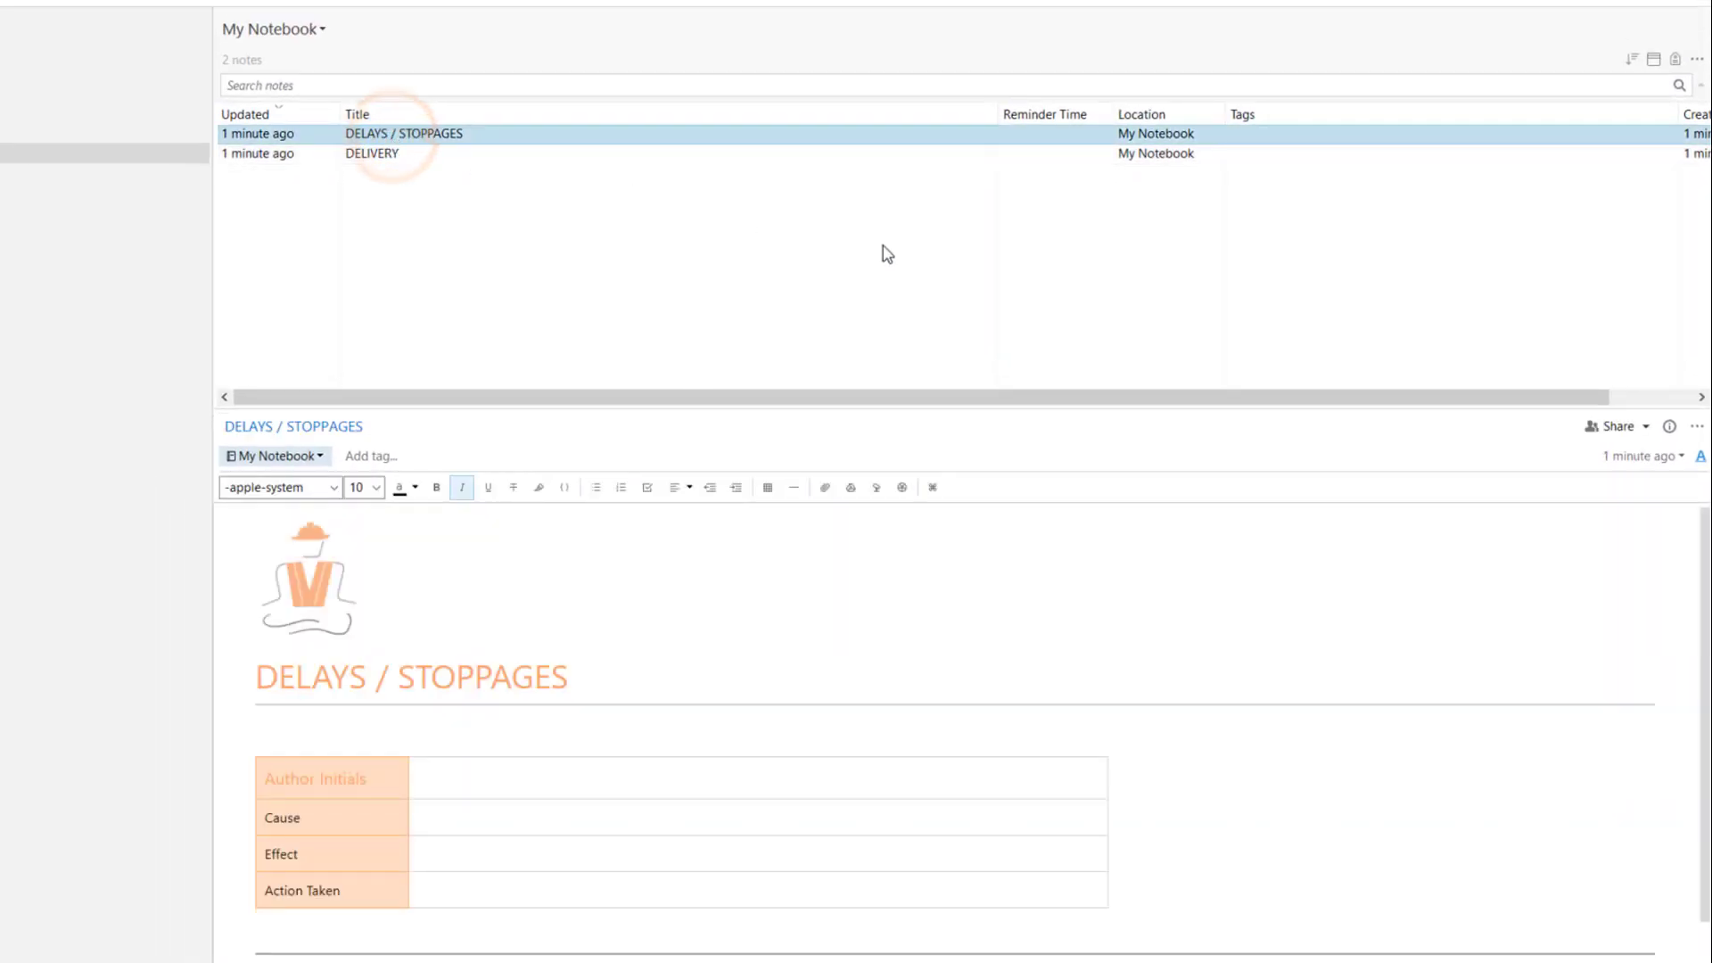
left_click(1697, 426)
left_click(1645, 490)
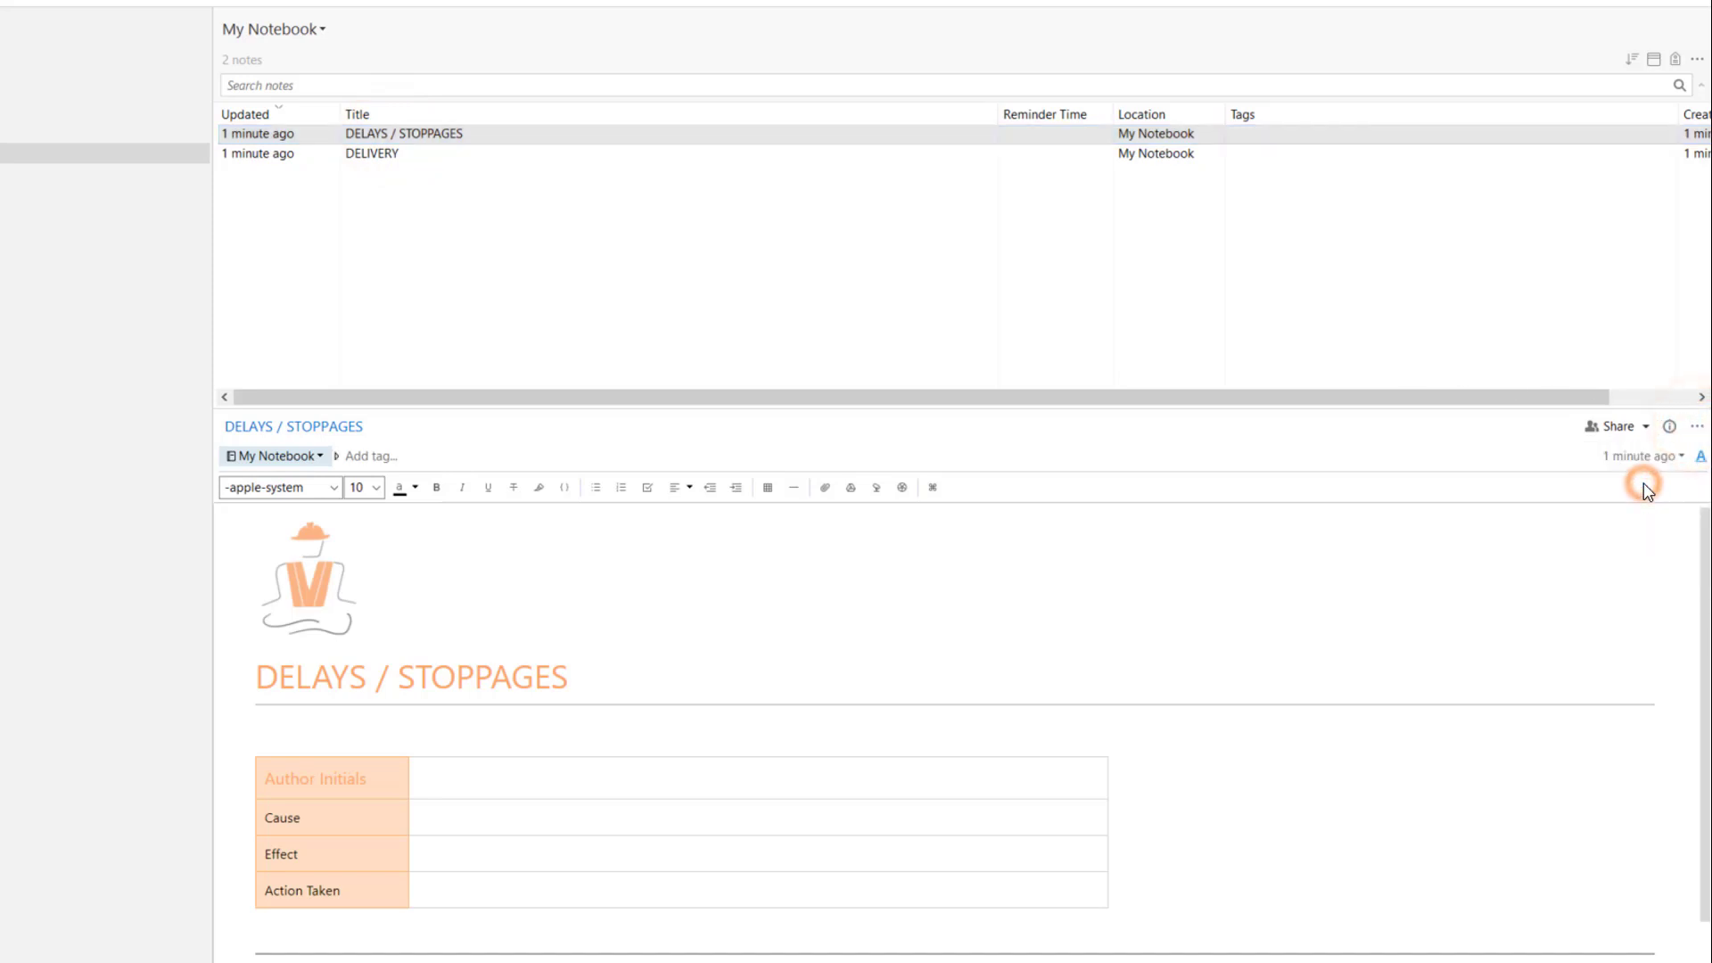
left_click(1144, 760)
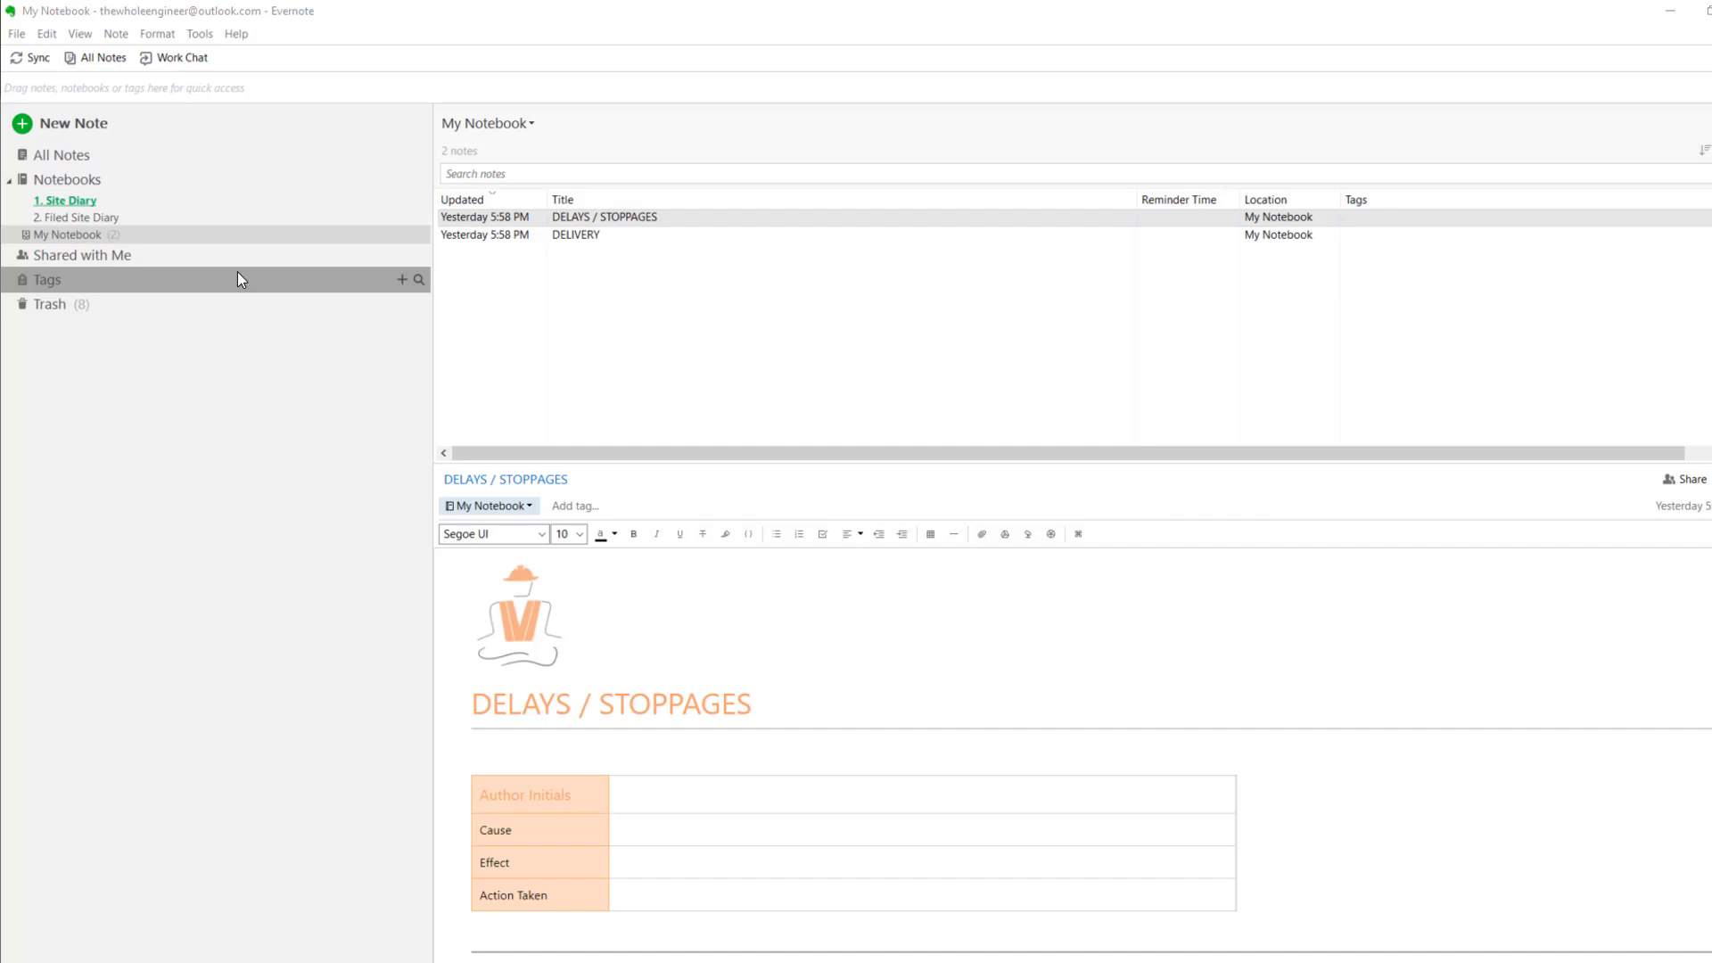
Step: Create a new note from the saved DELAYS / STOPPAGES template and close its window
left_click(76, 126)
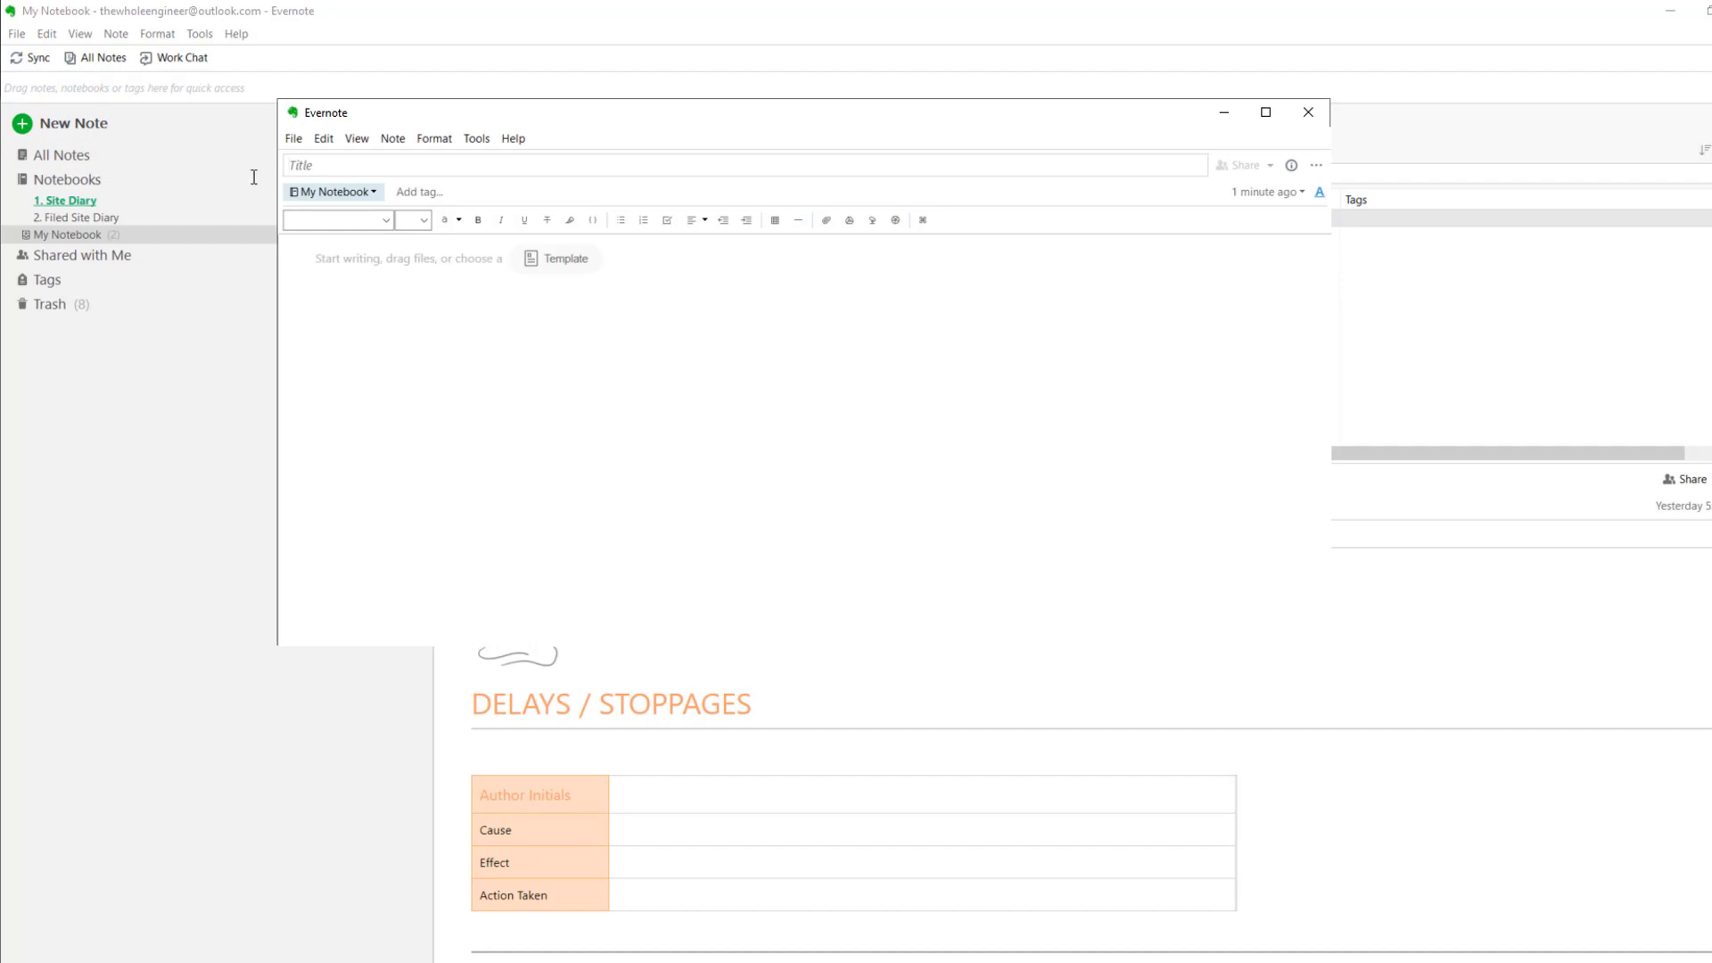
left_click(554, 260)
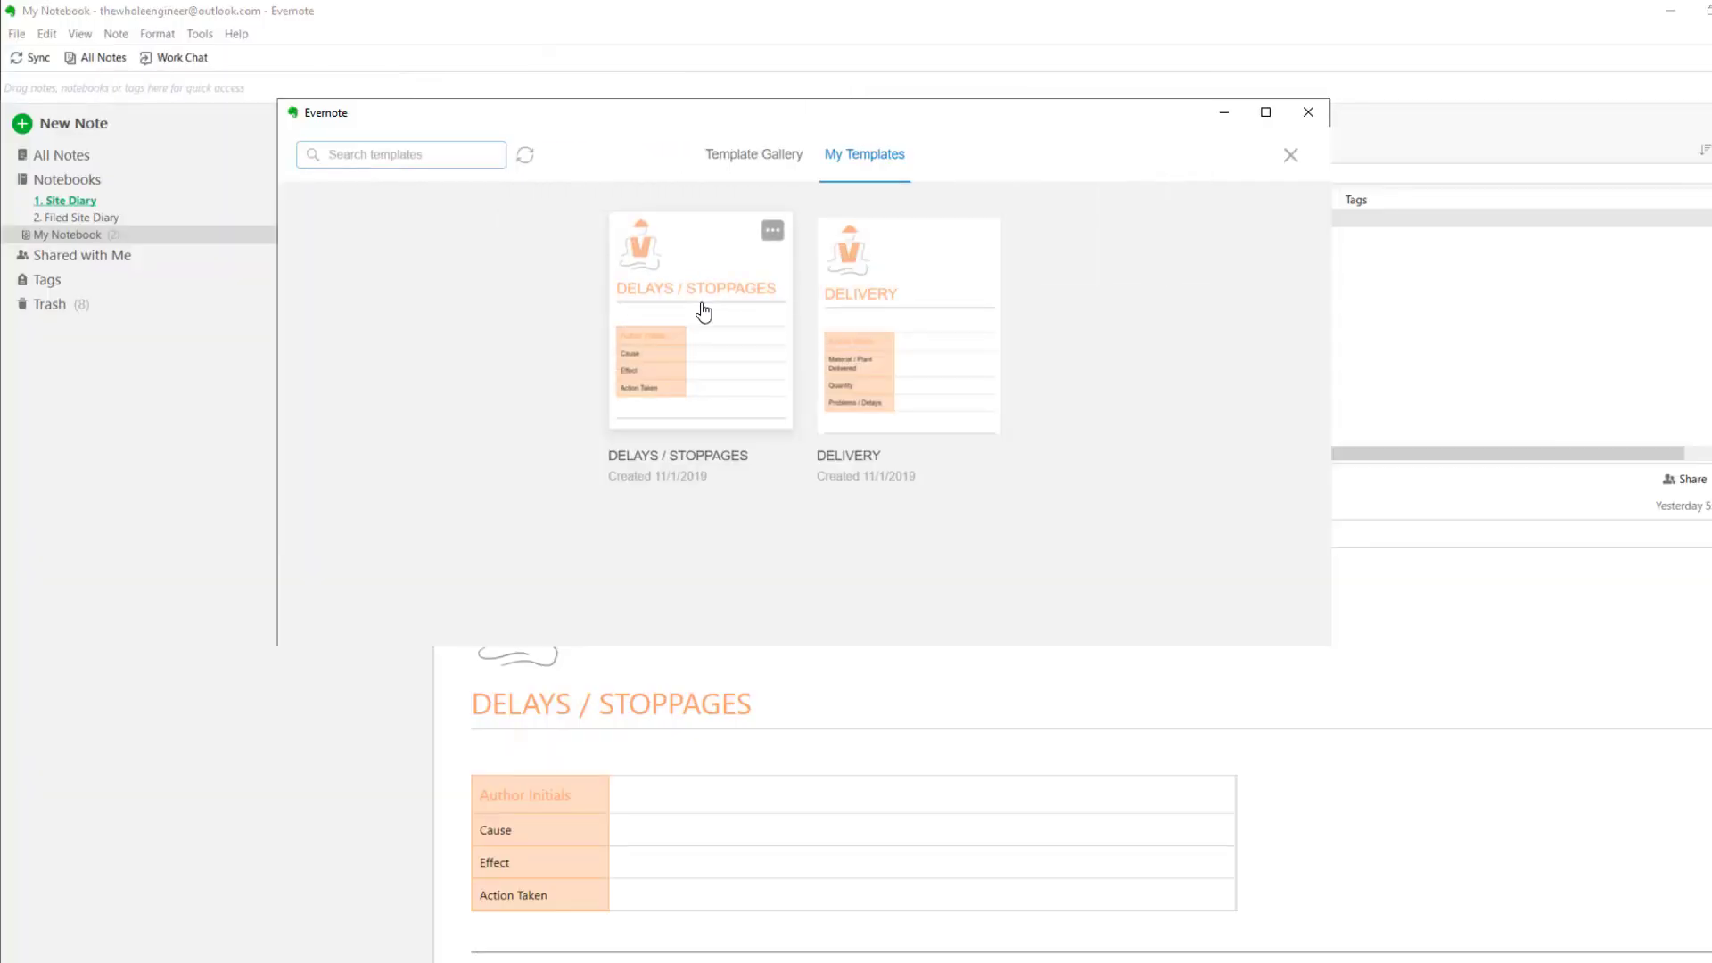
left_click(704, 310)
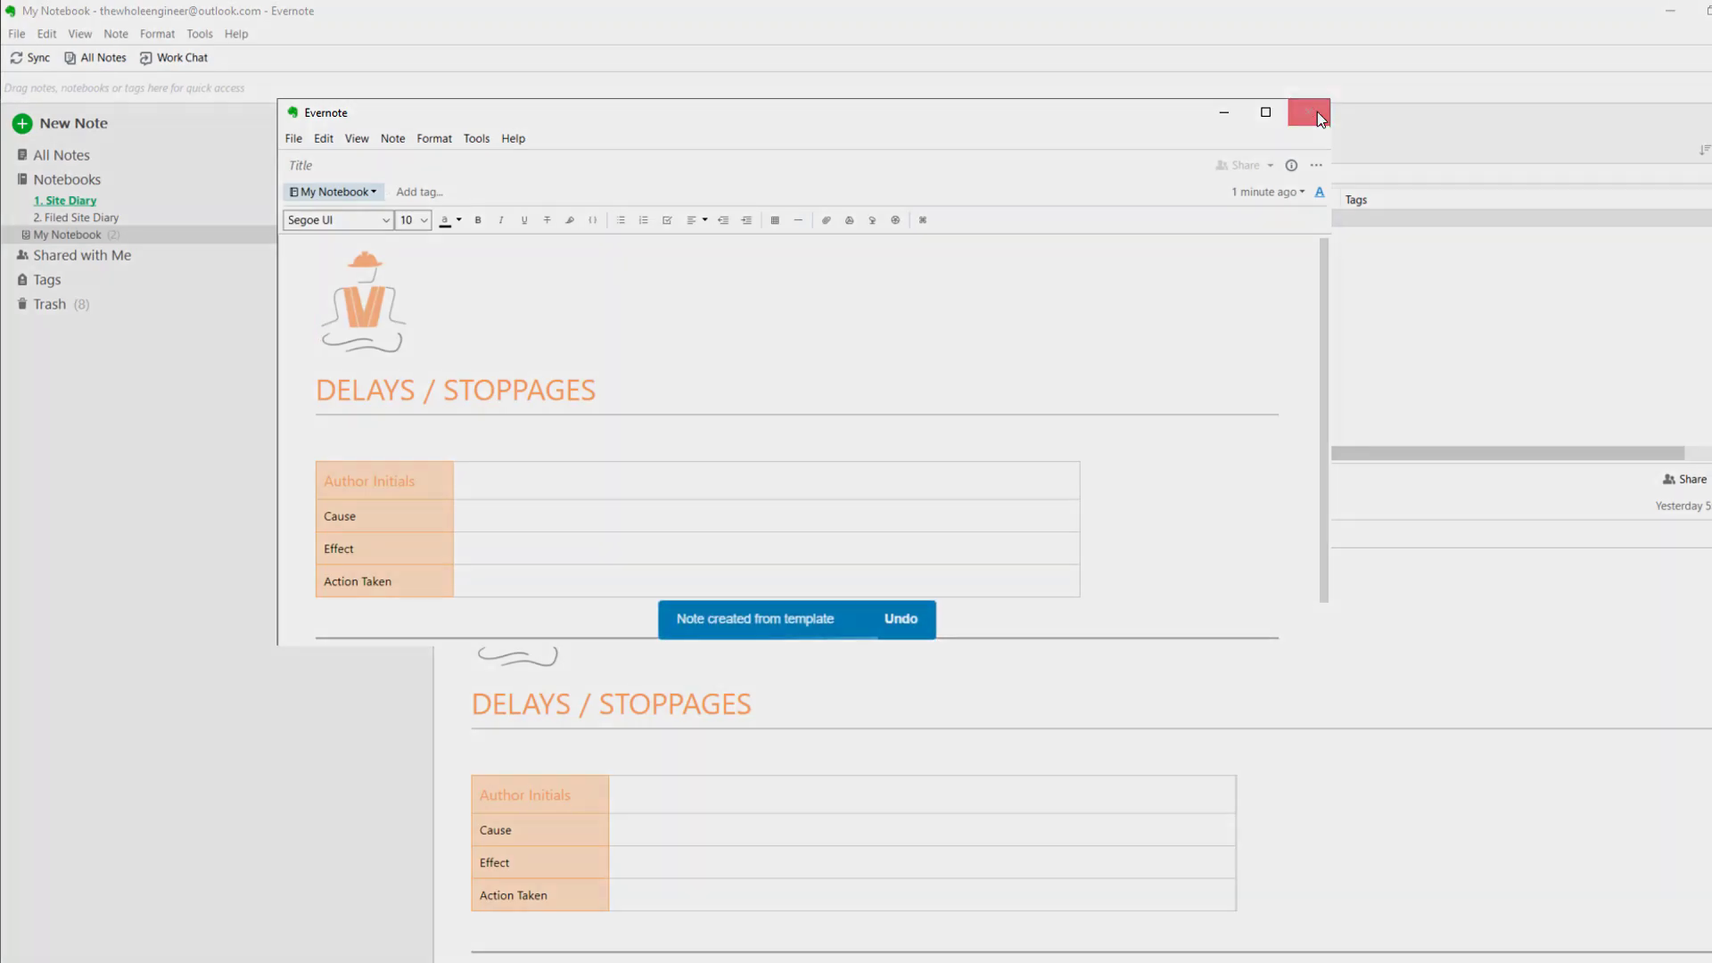
left_click(1318, 116)
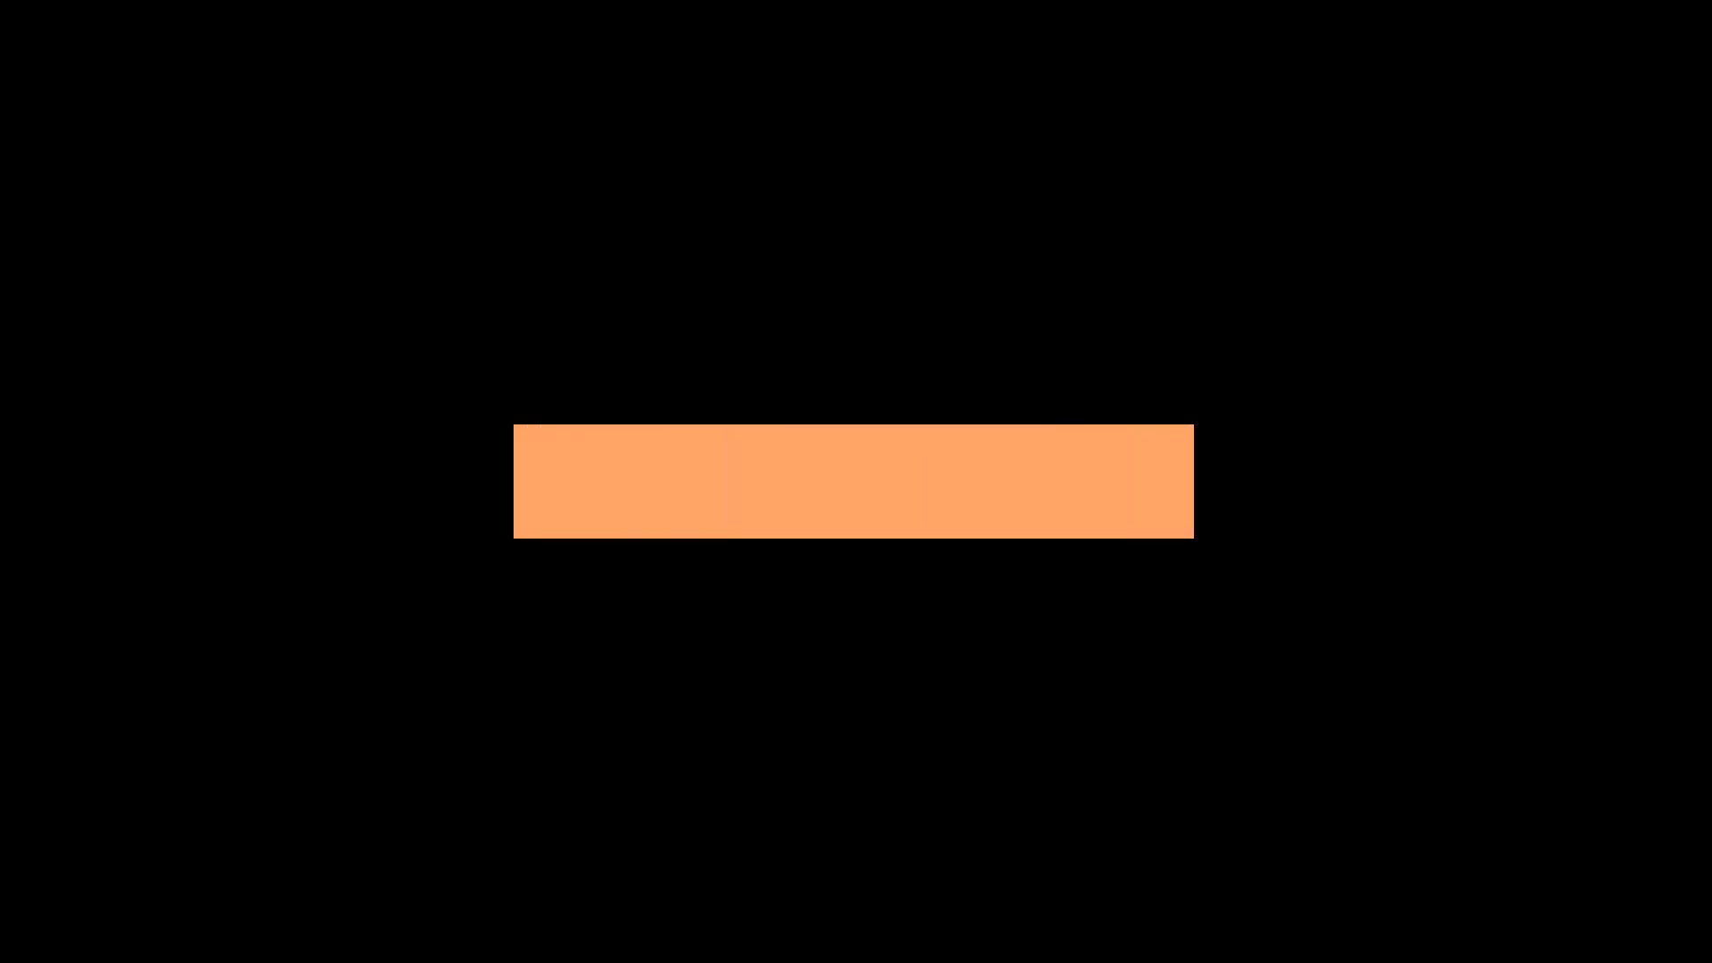